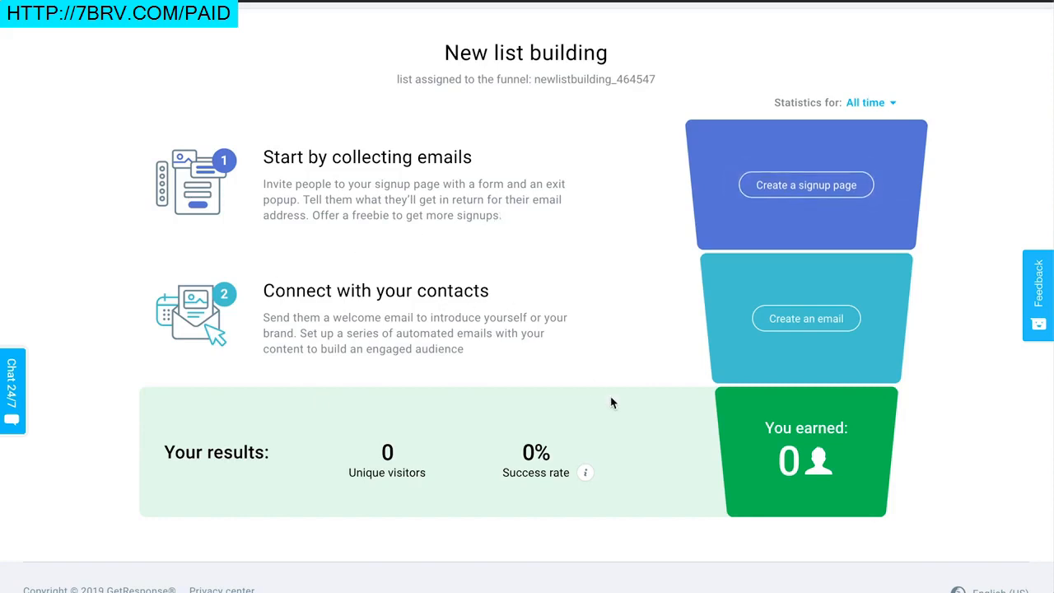
Step: Start creating a signup page for the funnel and browse the full template gallery
{"action": "scroll", "coordinate": [617, 400], "scroll_direction": "up", "scroll_amount": 1}
{"action": "left_click", "coordinate": [772, 229]}
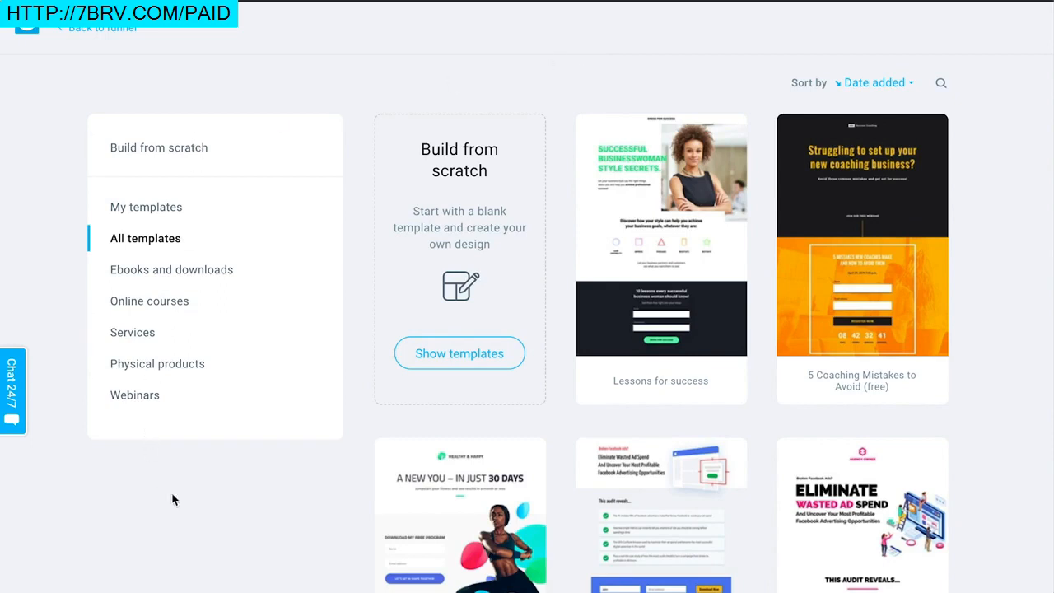
{"action": "scroll", "coordinate": [182, 502], "scroll_direction": "down", "scroll_amount": 1}
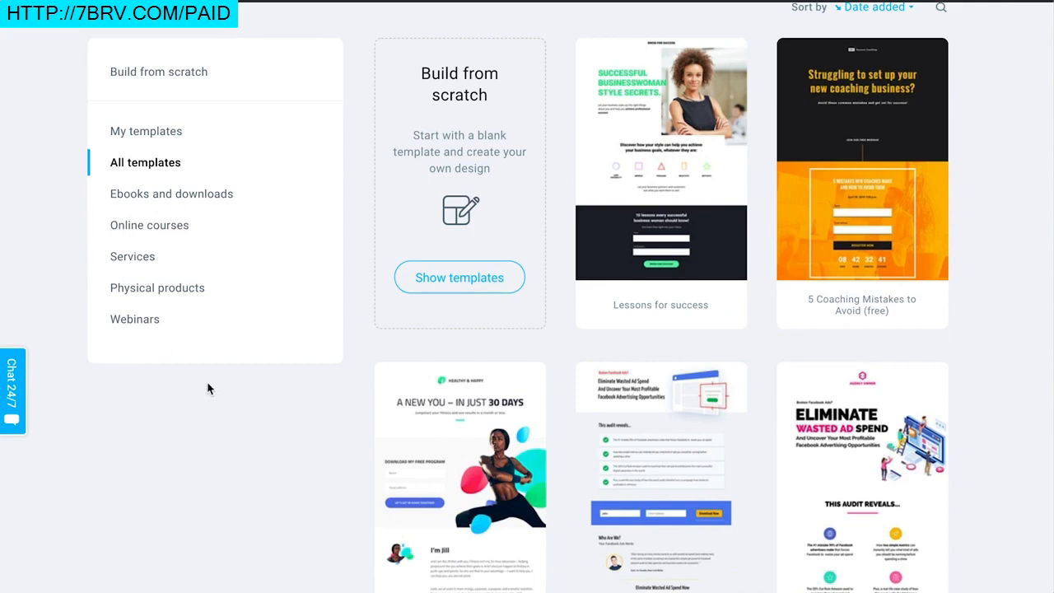
{"action": "scroll", "coordinate": [218, 498], "scroll_direction": "up", "scroll_amount": 1}
{"action": "scroll", "coordinate": [218, 498], "scroll_direction": "down", "scroll_amount": 1}
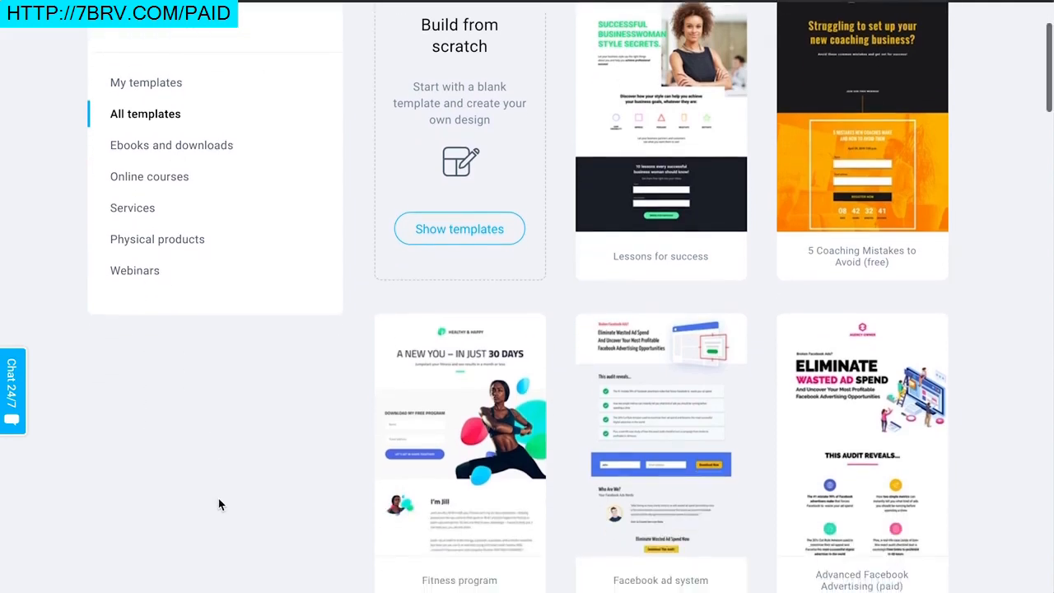
{"action": "scroll", "coordinate": [251, 406], "scroll_direction": "down", "scroll_amount": 2}
{"action": "scroll", "coordinate": [251, 407], "scroll_direction": "up", "scroll_amount": 3}
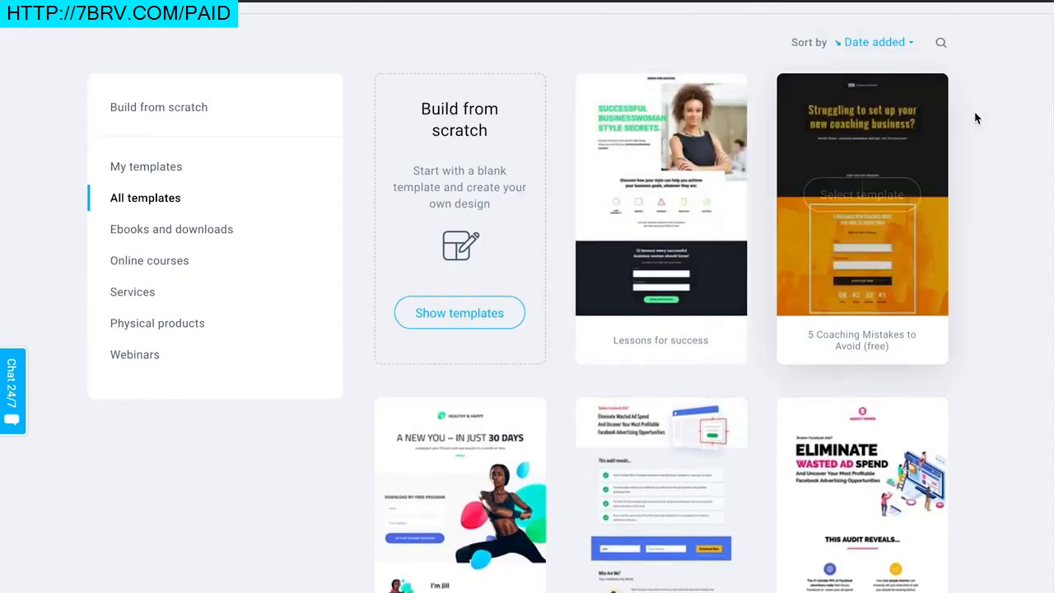
{"action": "scroll", "coordinate": [988, 178], "scroll_direction": "down", "scroll_amount": 1}
{"action": "scroll", "coordinate": [986, 177], "scroll_direction": "down", "scroll_amount": 1}
{"action": "scroll", "coordinate": [986, 177], "scroll_direction": "up", "scroll_amount": 2}
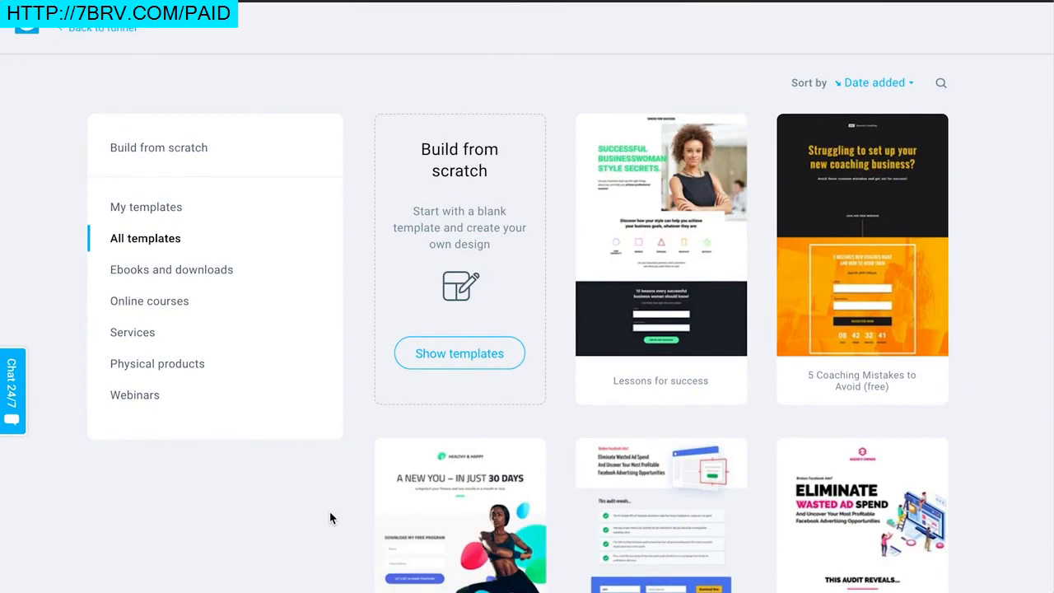
{"action": "scroll", "coordinate": [330, 517], "scroll_direction": "down", "scroll_amount": 1}
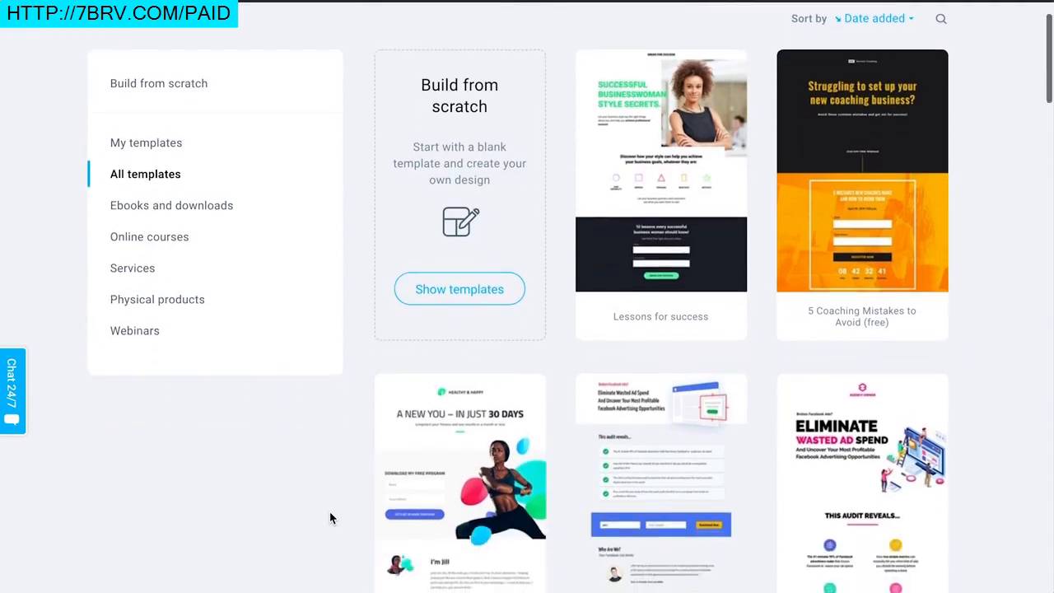
Step: Filter the templates to Ebooks and downloads and select the Natural energy guide template
{"action": "left_click", "coordinate": [163, 211]}
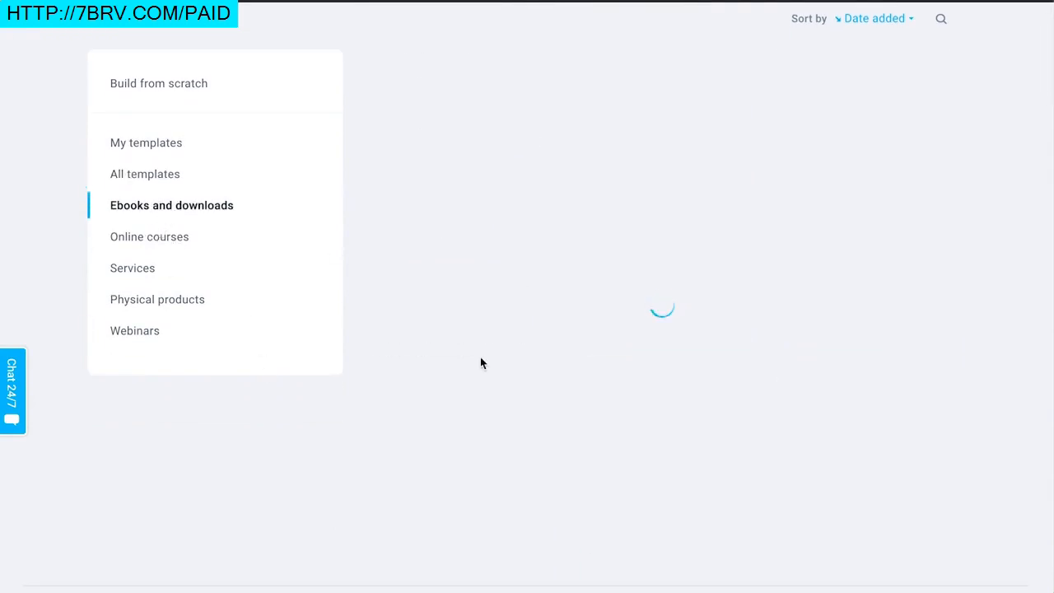
{"action": "scroll", "coordinate": [714, 246], "scroll_direction": "down", "scroll_amount": 2}
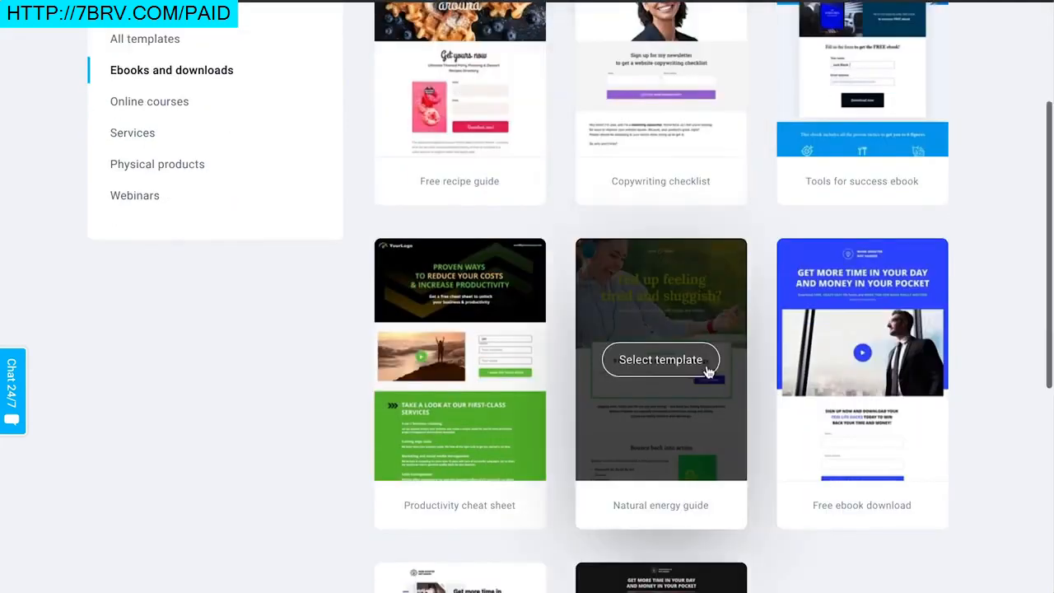
{"action": "scroll", "coordinate": [952, 334], "scroll_direction": "down", "scroll_amount": 1}
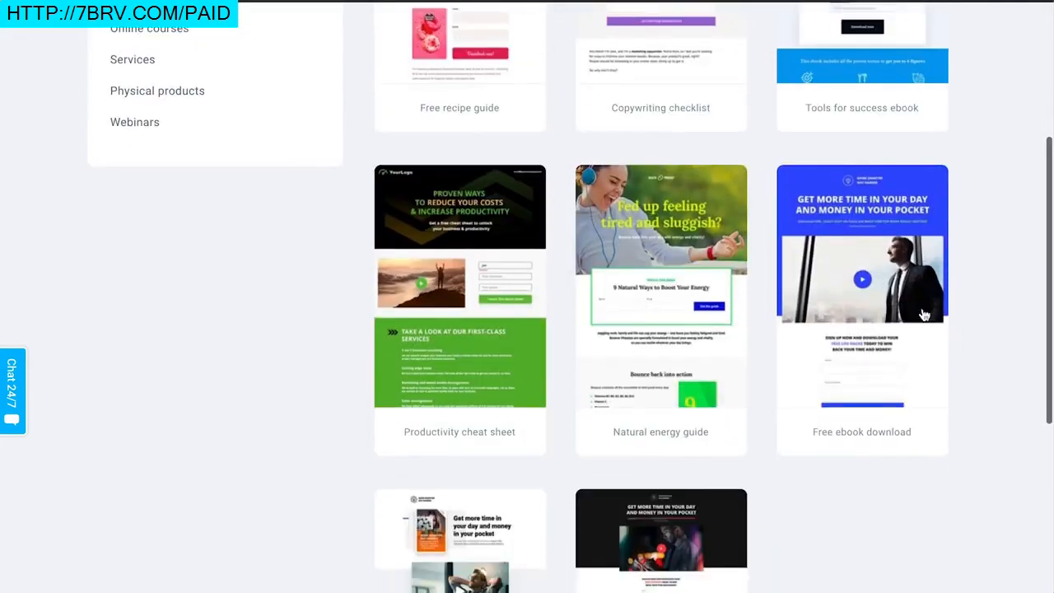
{"action": "scroll", "coordinate": [671, 303], "scroll_direction": "up", "scroll_amount": 1}
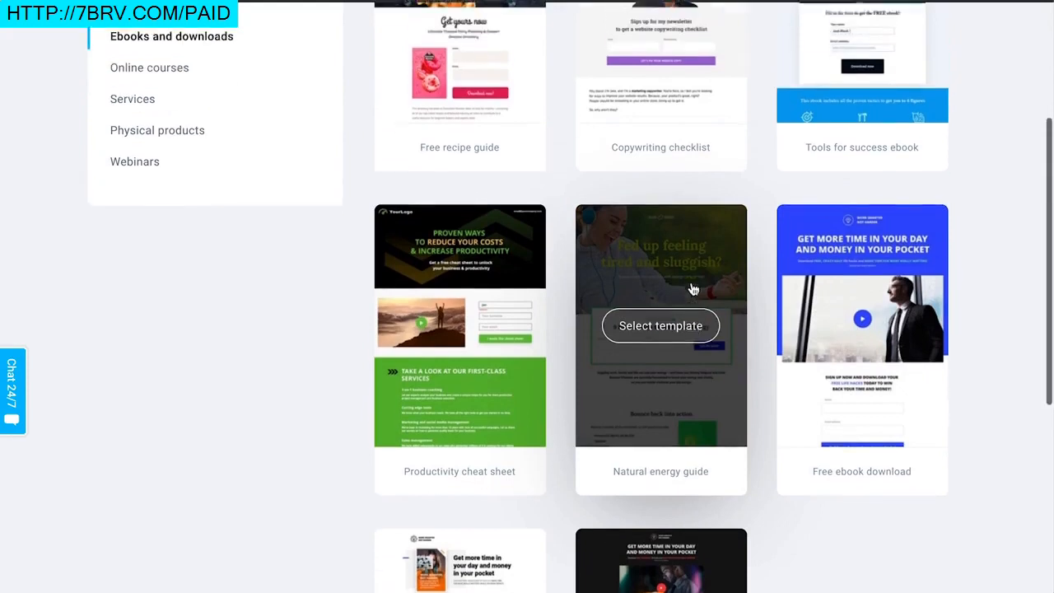
{"action": "scroll", "coordinate": [982, 241], "scroll_direction": "up", "scroll_amount": 3}
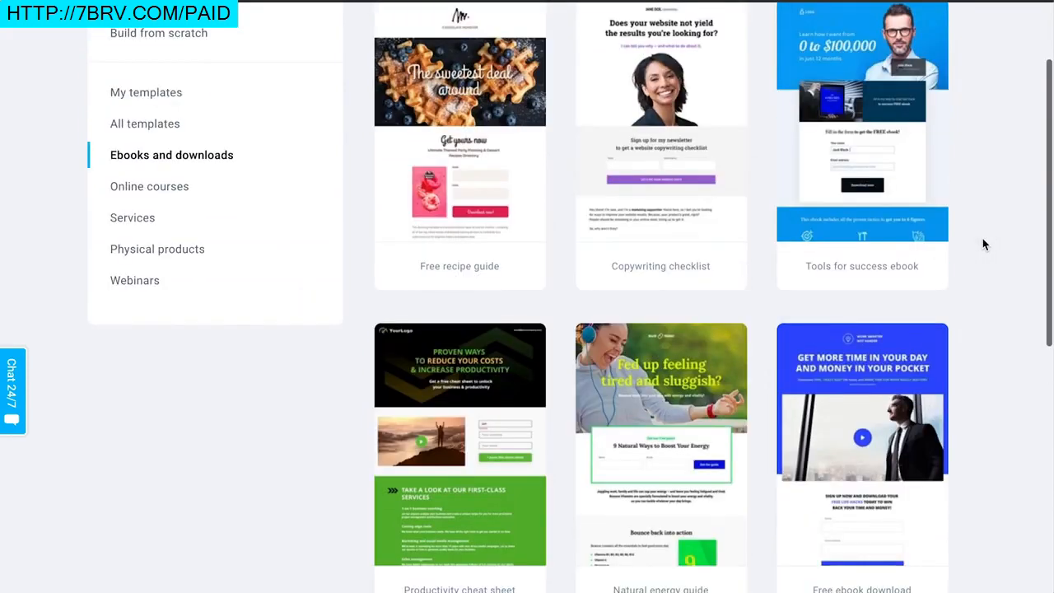
{"action": "scroll", "coordinate": [982, 239], "scroll_direction": "down", "scroll_amount": 2}
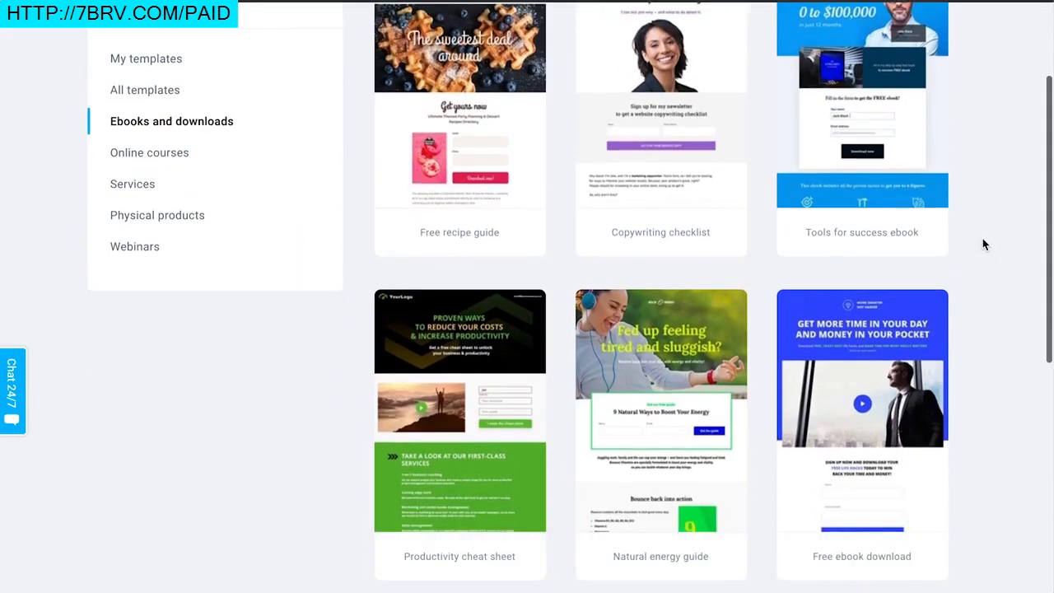
{"action": "left_click", "coordinate": [688, 413]}
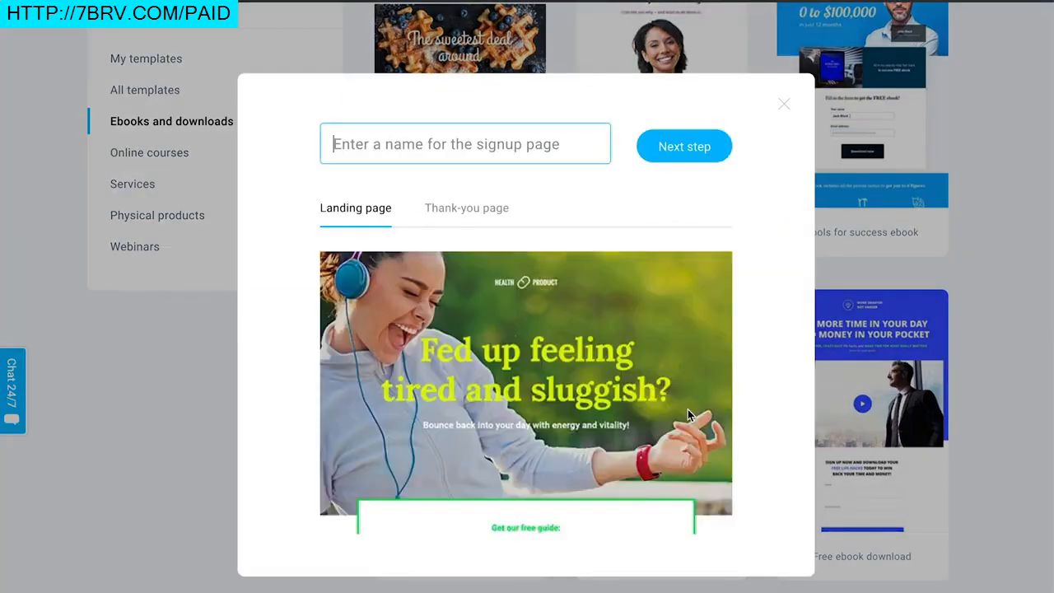
Step: Preview the template's landing and thank-you pages and create the signup page under the name New list building signups
{"action": "scroll", "coordinate": [634, 299], "scroll_direction": "down", "scroll_amount": 1}
{"action": "scroll", "coordinate": [634, 299], "scroll_direction": "down", "scroll_amount": 5}
{"action": "scroll", "coordinate": [634, 350], "scroll_direction": "up", "scroll_amount": 6}
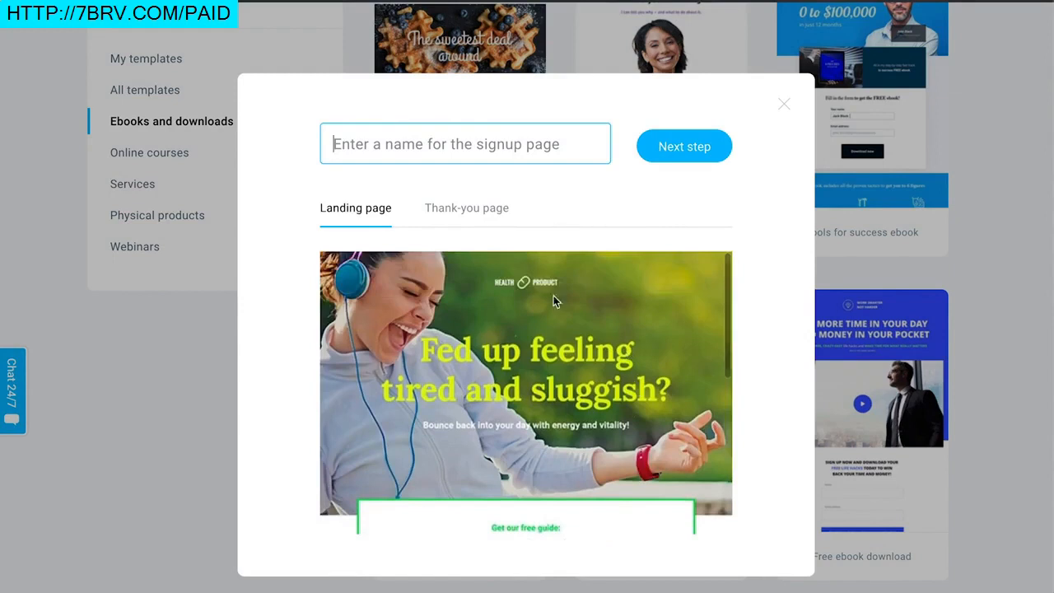
{"action": "left_click", "coordinate": [466, 208]}
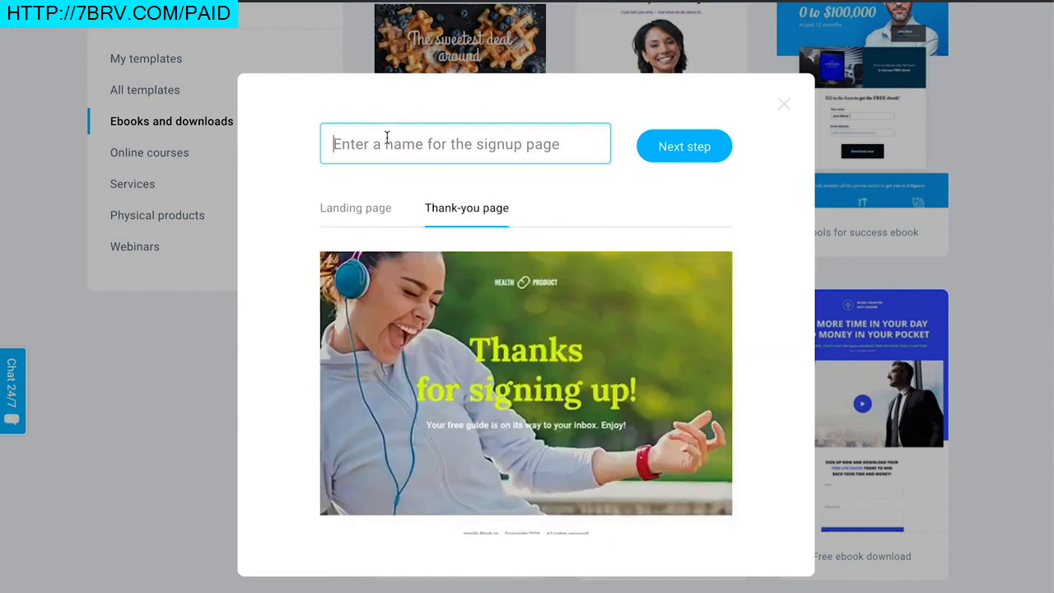
{"action": "type", "text": "New list buil"}
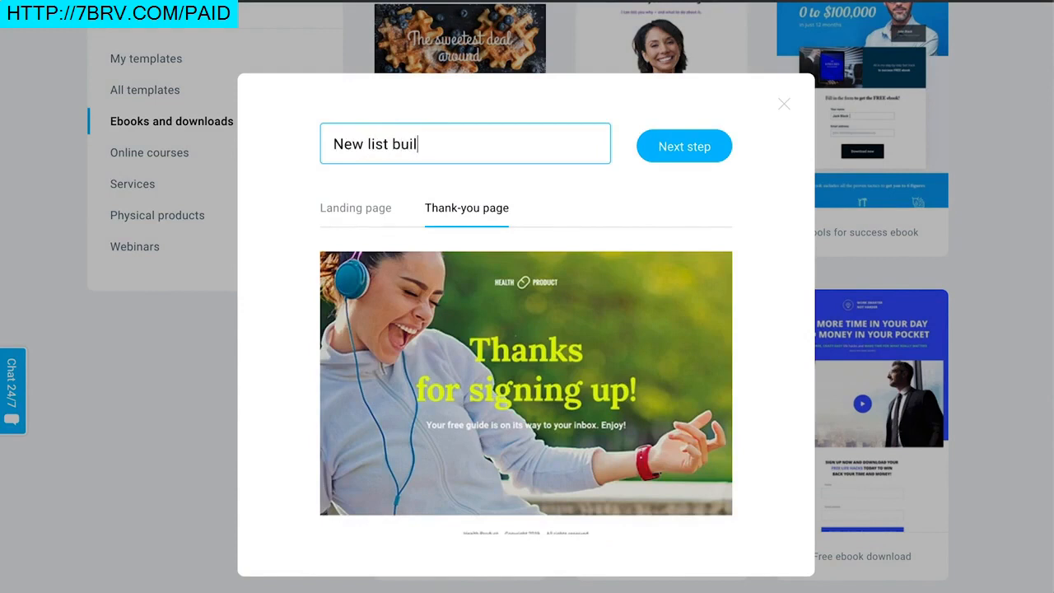
{"action": "type", "text": "ding signups"}
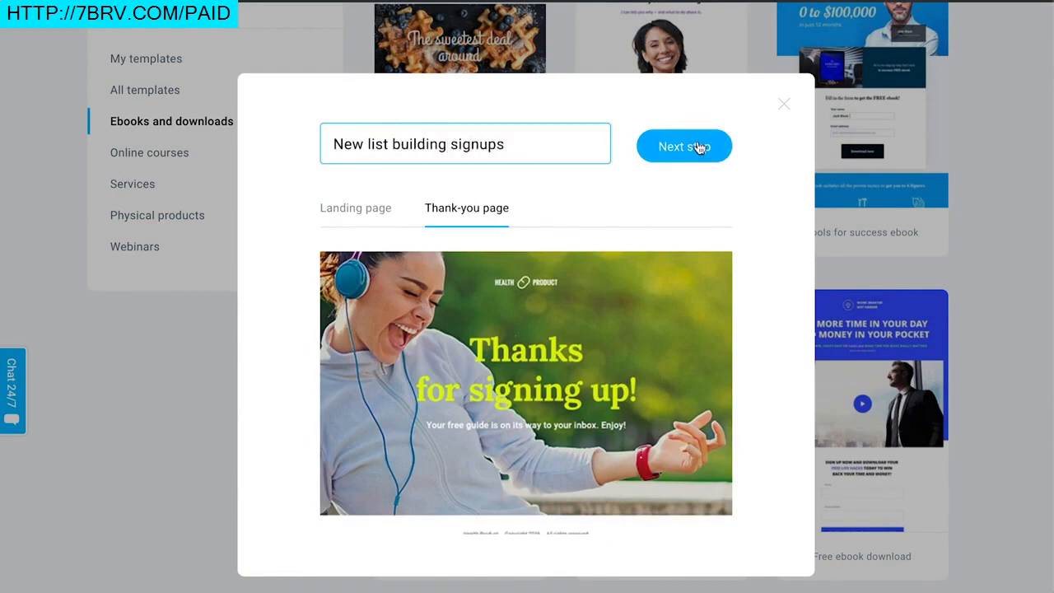
{"action": "left_click", "coordinate": [699, 146]}
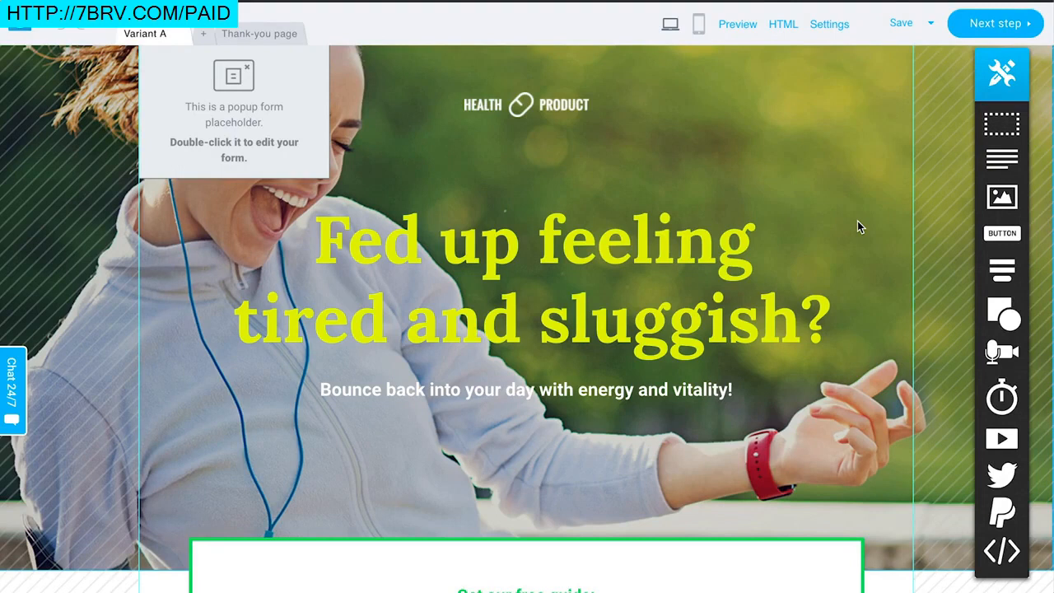
Step: Look over the landing page in the editor, including its headline, signup form and product section
{"action": "scroll", "coordinate": [857, 221], "scroll_direction": "down", "scroll_amount": 5}
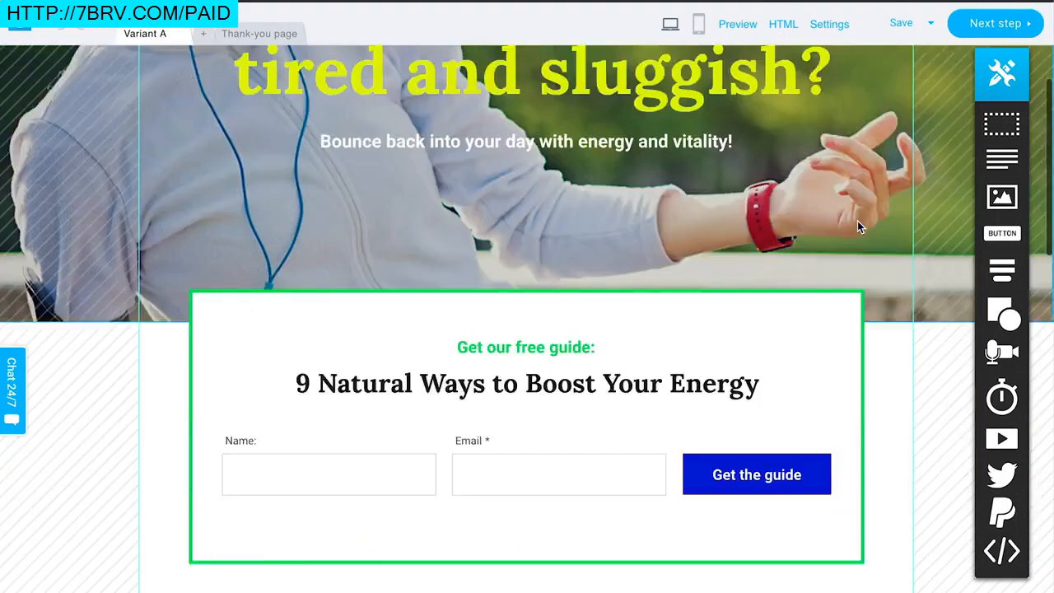
{"action": "scroll", "coordinate": [794, 253], "scroll_direction": "up", "scroll_amount": 2}
{"action": "scroll", "coordinate": [794, 260], "scroll_direction": "up", "scroll_amount": 3}
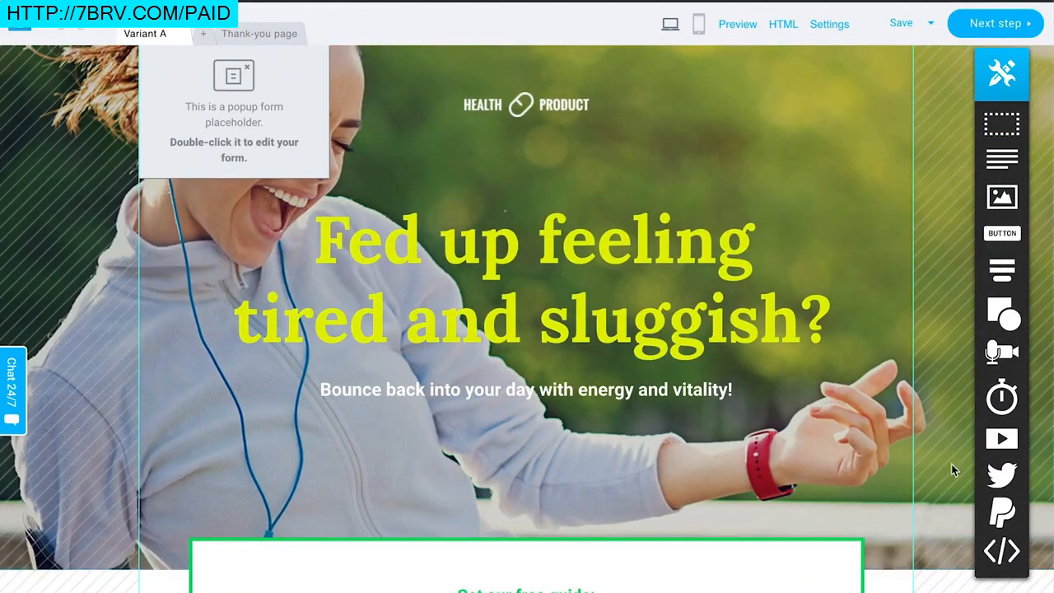
{"action": "scroll", "coordinate": [644, 173], "scroll_direction": "down", "scroll_amount": 6}
{"action": "scroll", "coordinate": [645, 174], "scroll_direction": "down", "scroll_amount": 8}
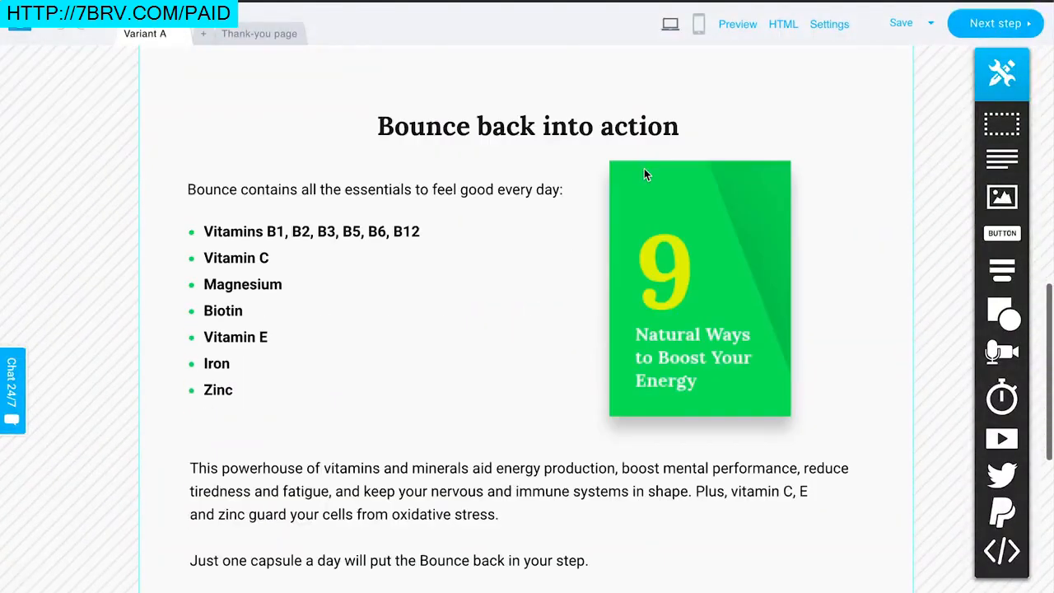
{"action": "scroll", "coordinate": [645, 173], "scroll_direction": "up", "scroll_amount": 14}
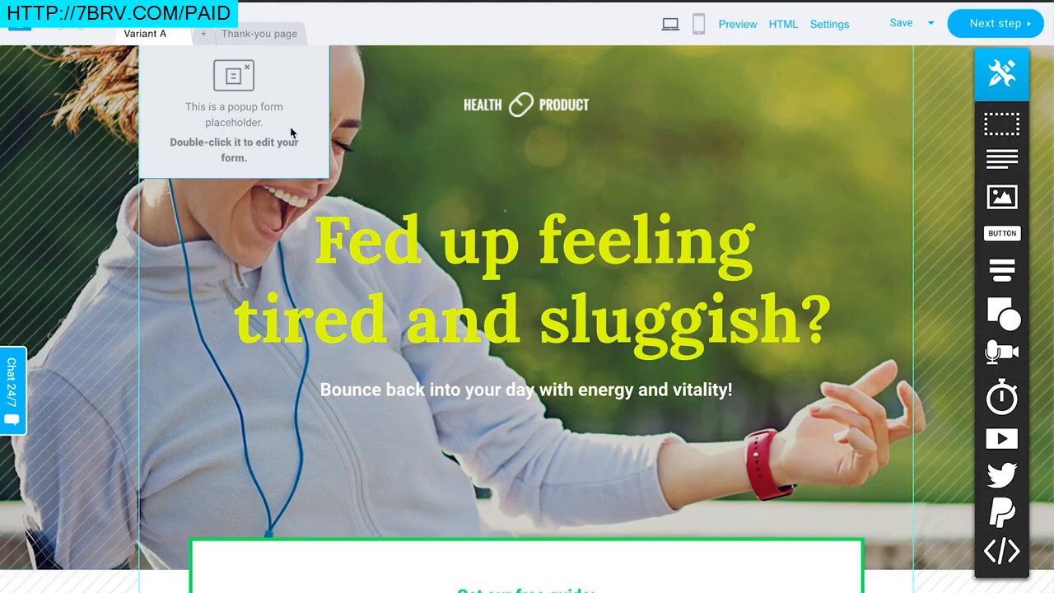
Step: Open the exit popup for editing, examine its form and display settings, and close it without saving
{"action": "double_click", "coordinate": [257, 125]}
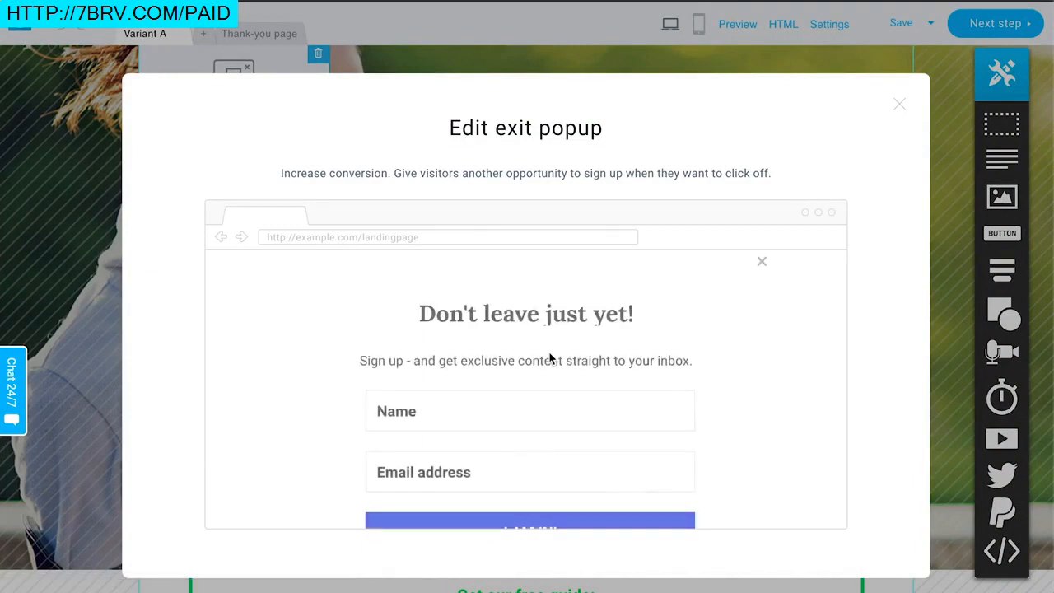
{"action": "scroll", "coordinate": [713, 425], "scroll_direction": "down", "scroll_amount": 3}
{"action": "scroll", "coordinate": [713, 426], "scroll_direction": "up", "scroll_amount": 3}
{"action": "scroll", "coordinate": [713, 425], "scroll_direction": "down", "scroll_amount": 5}
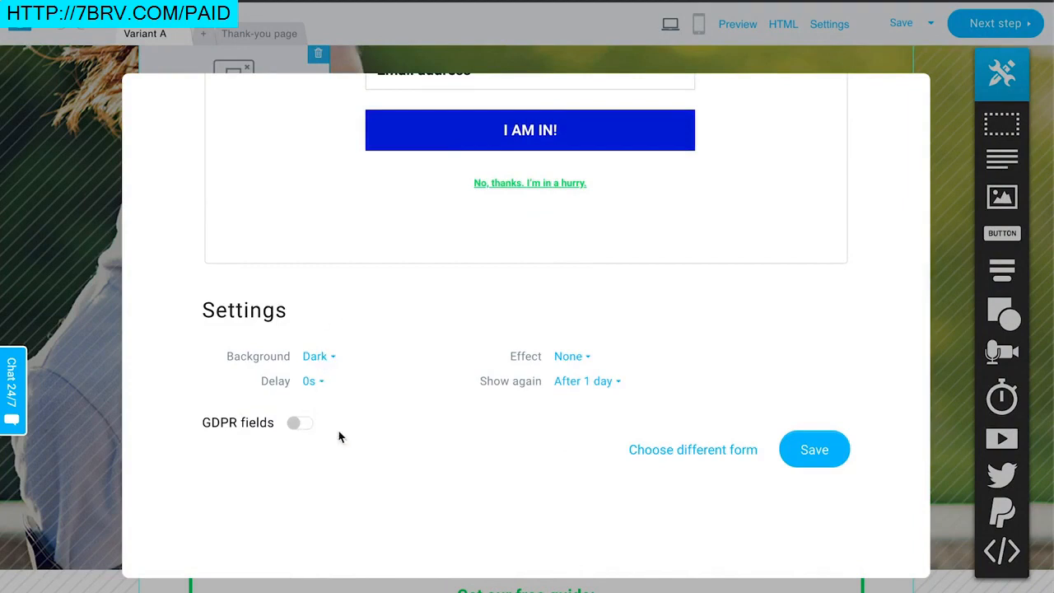
{"action": "scroll", "coordinate": [698, 408], "scroll_direction": "up", "scroll_amount": 5}
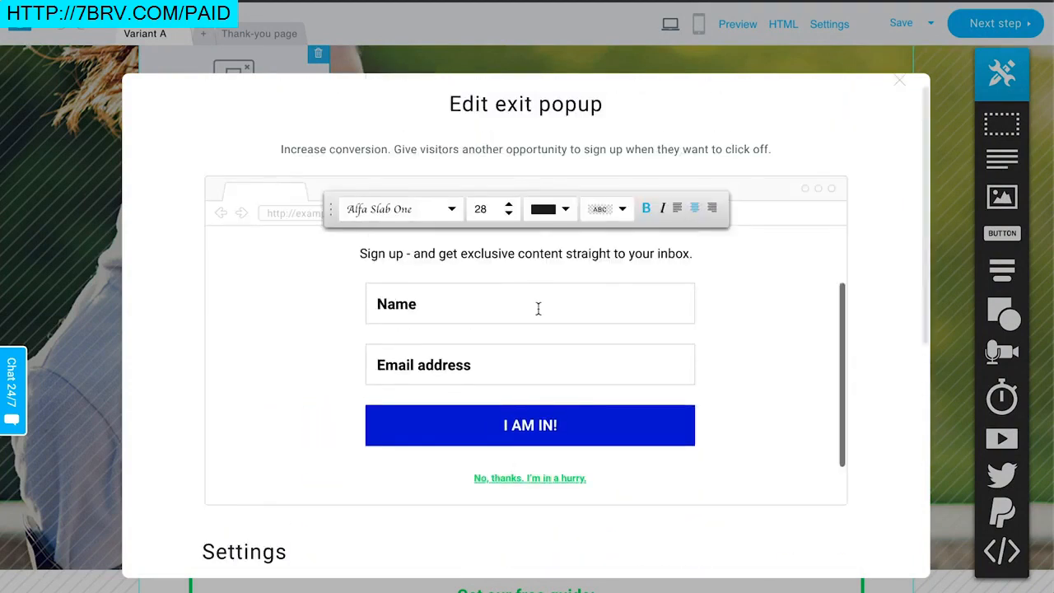
{"action": "scroll", "coordinate": [515, 286], "scroll_direction": "up", "scroll_amount": 1}
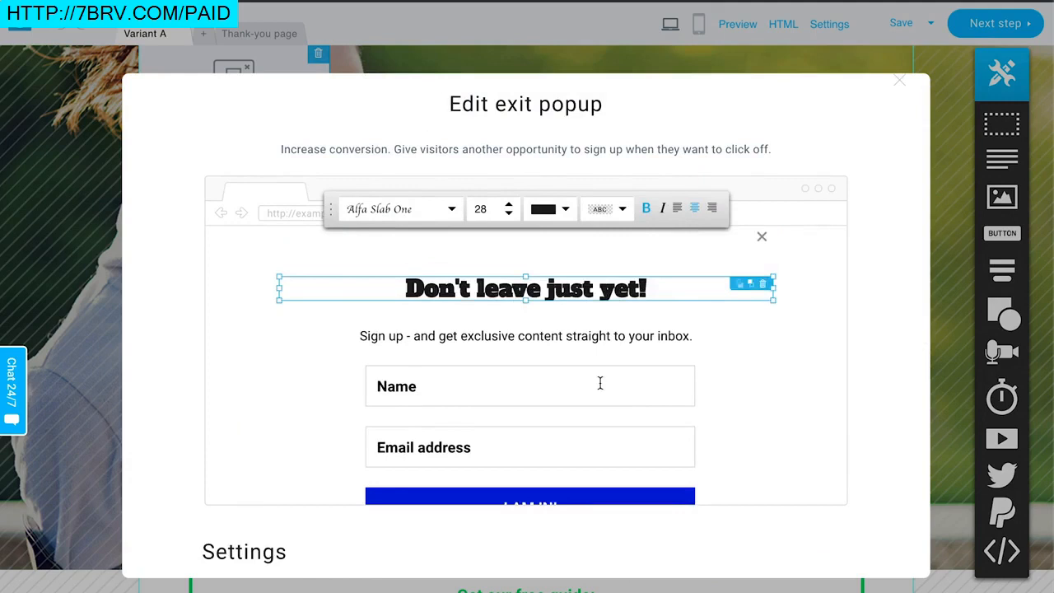
{"action": "scroll", "coordinate": [600, 383], "scroll_direction": "down", "scroll_amount": 2}
{"action": "scroll", "coordinate": [600, 389], "scroll_direction": "down", "scroll_amount": 2}
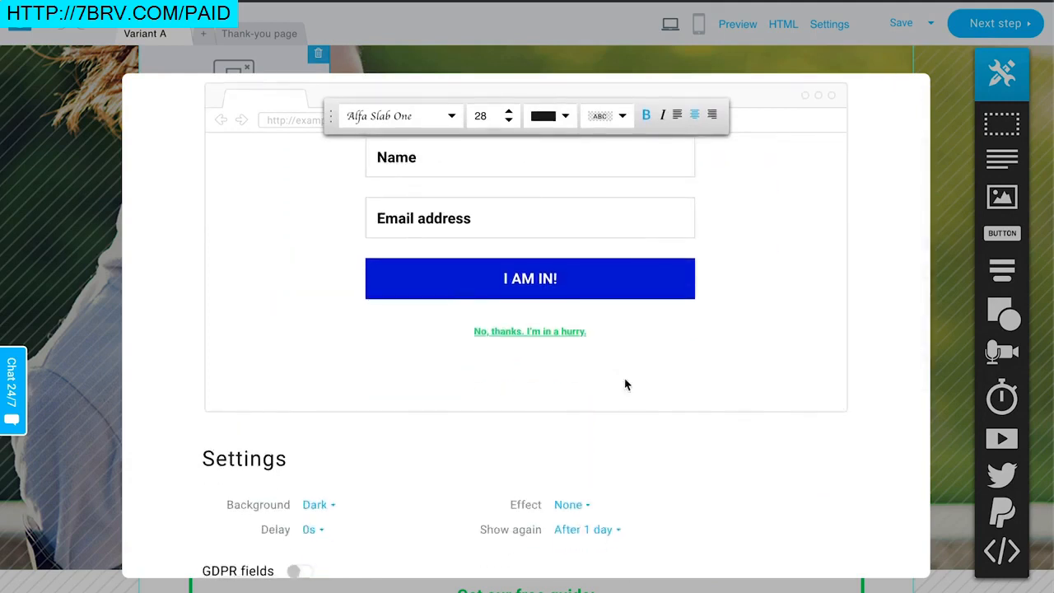
{"action": "scroll", "coordinate": [611, 388], "scroll_direction": "up", "scroll_amount": 1}
{"action": "scroll", "coordinate": [610, 388], "scroll_direction": "up", "scroll_amount": 1}
{"action": "scroll", "coordinate": [817, 413], "scroll_direction": "up", "scroll_amount": 2}
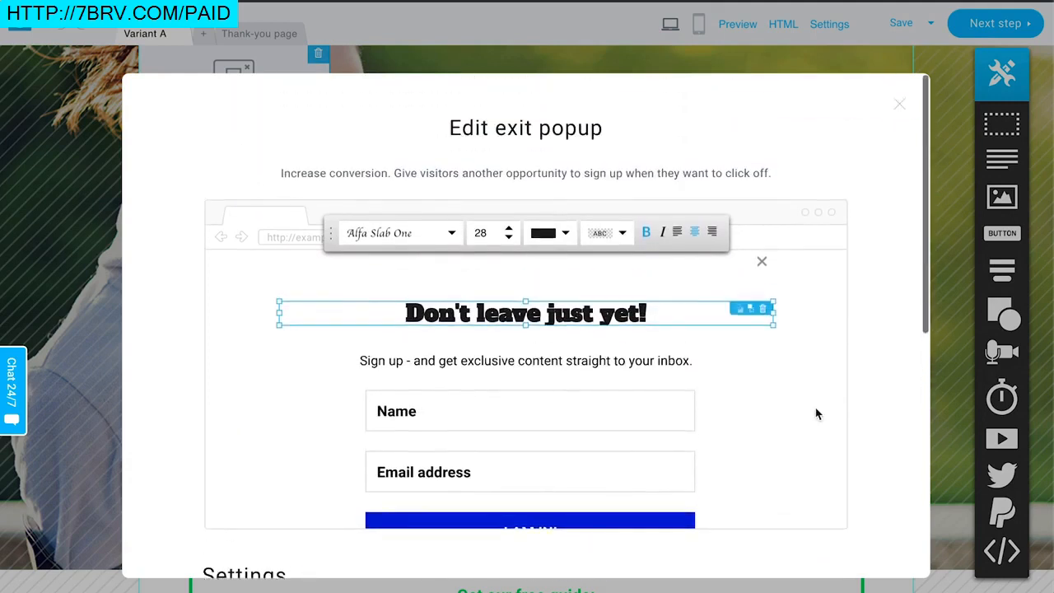
{"action": "left_click", "coordinate": [899, 105]}
Step: Review the thank-you page alongside the signup form on the Variant A landing page
{"action": "left_click", "coordinate": [276, 36]}
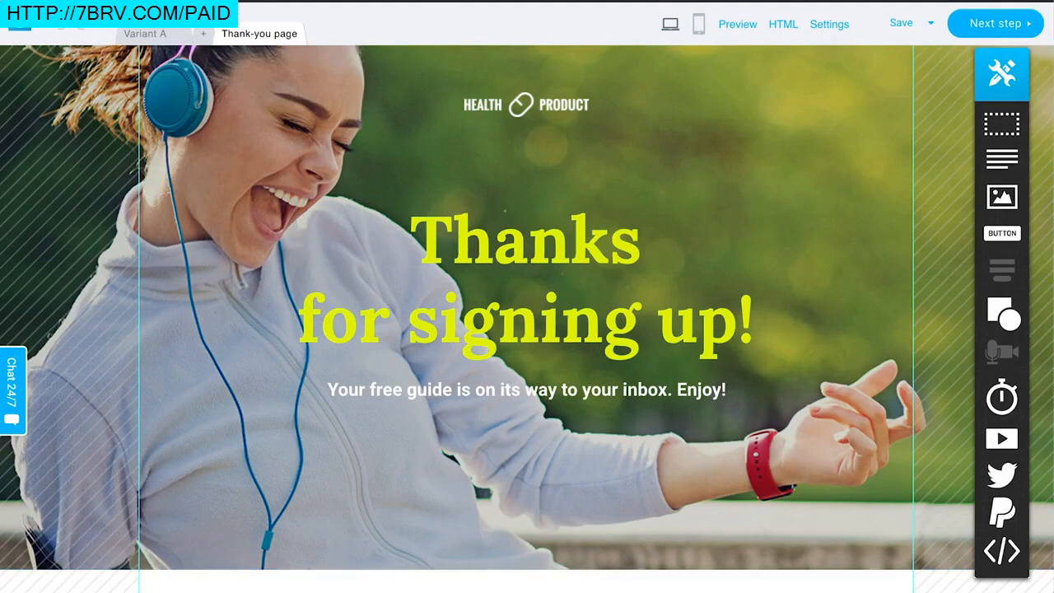
{"action": "left_click", "coordinate": [143, 36]}
{"action": "scroll", "coordinate": [336, 348], "scroll_direction": "down", "scroll_amount": 4}
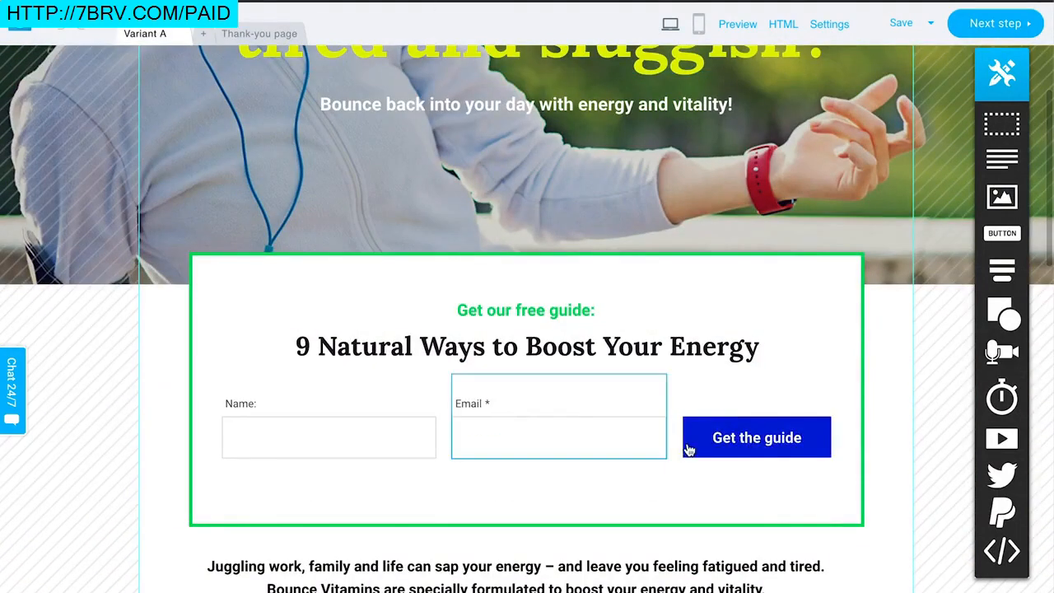
{"action": "left_click", "coordinate": [277, 34]}
{"action": "scroll", "coordinate": [620, 293], "scroll_direction": "down", "scroll_amount": 1}
{"action": "scroll", "coordinate": [620, 289], "scroll_direction": "up", "scroll_amount": 1}
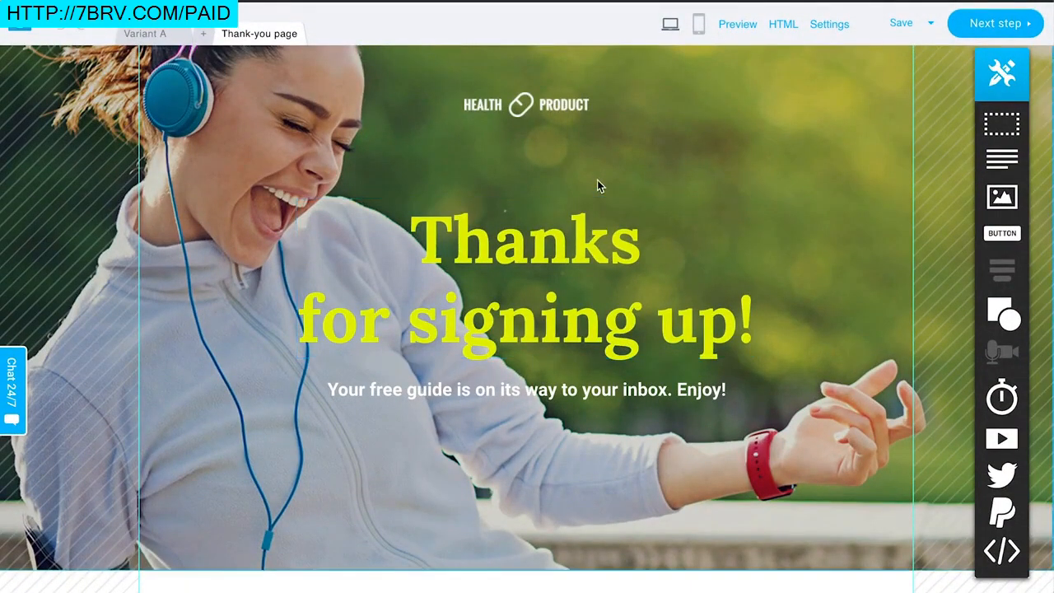
Step: Add a button below the subtitle on the thank-you page and view its link settings without assigning a link
{"action": "scroll", "coordinate": [631, 154], "scroll_direction": "down", "scroll_amount": 1}
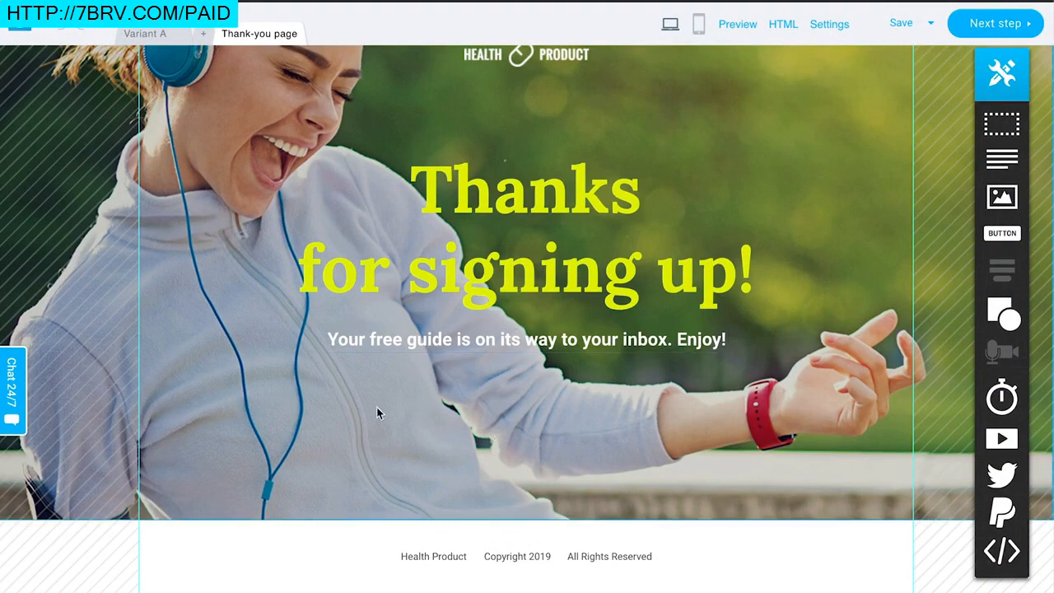
{"action": "left_click_drag", "start_coordinate": [1002, 233], "coordinate": [497, 422]}
{"action": "left_click", "coordinate": [567, 403]}
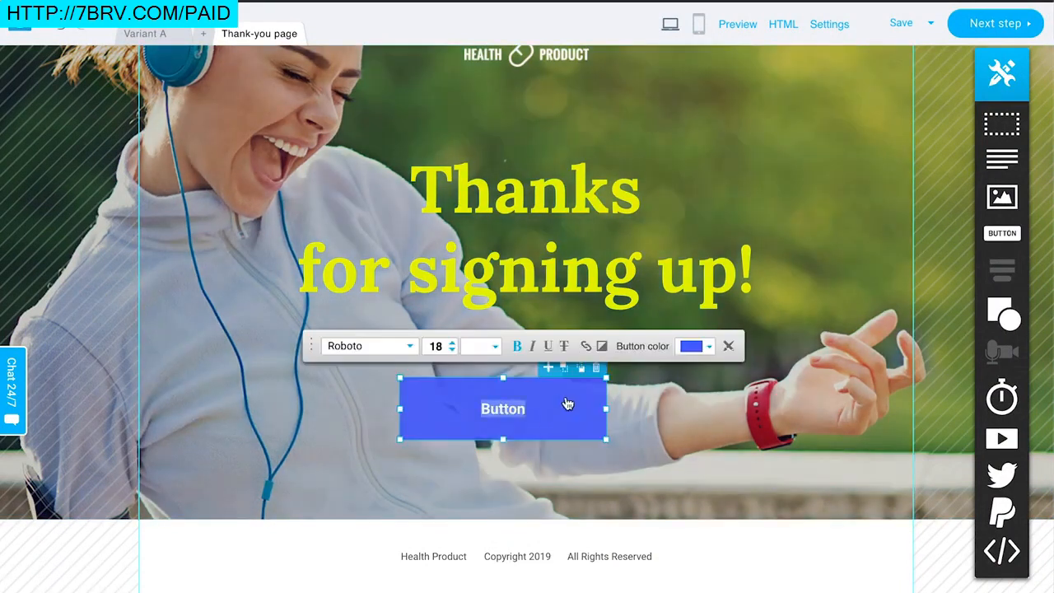
{"action": "left_click", "coordinate": [585, 345]}
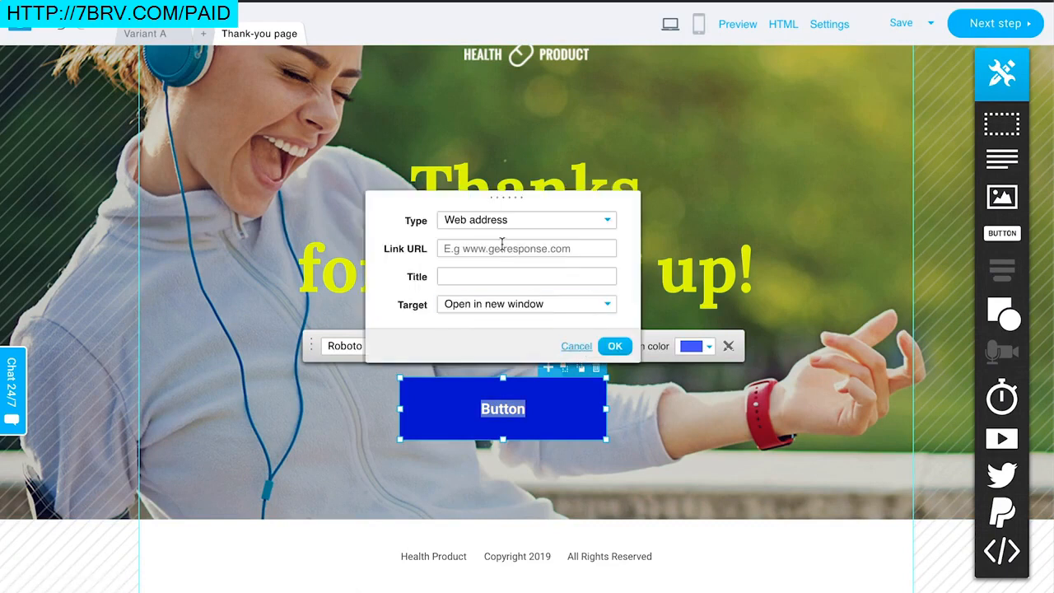
{"action": "left_click", "coordinate": [579, 346]}
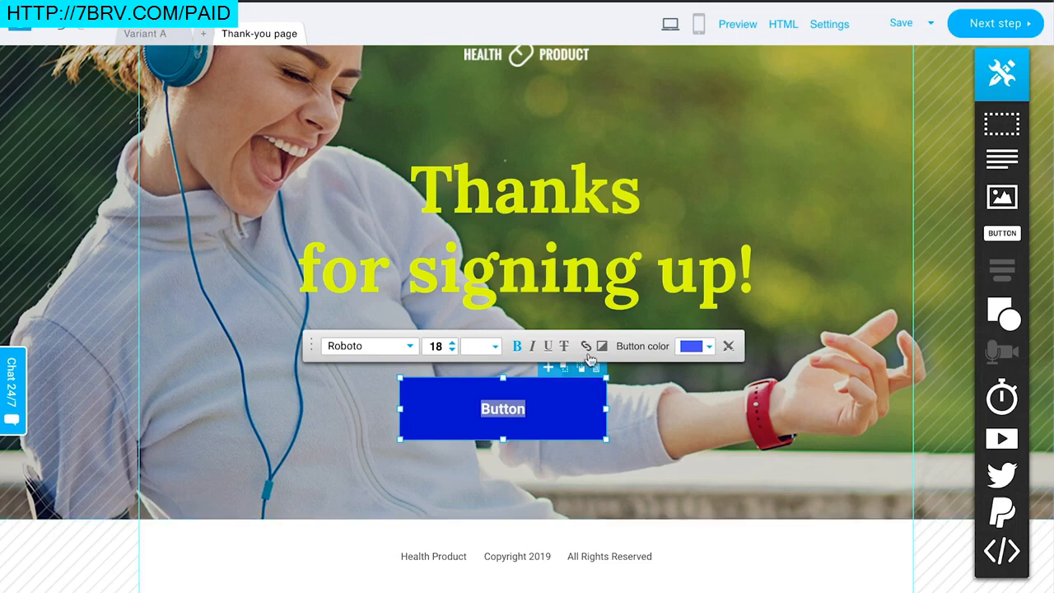
Step: Delete the button from the thank-you page and select the Health Product logo above the headline
{"action": "left_click", "coordinate": [594, 367]}
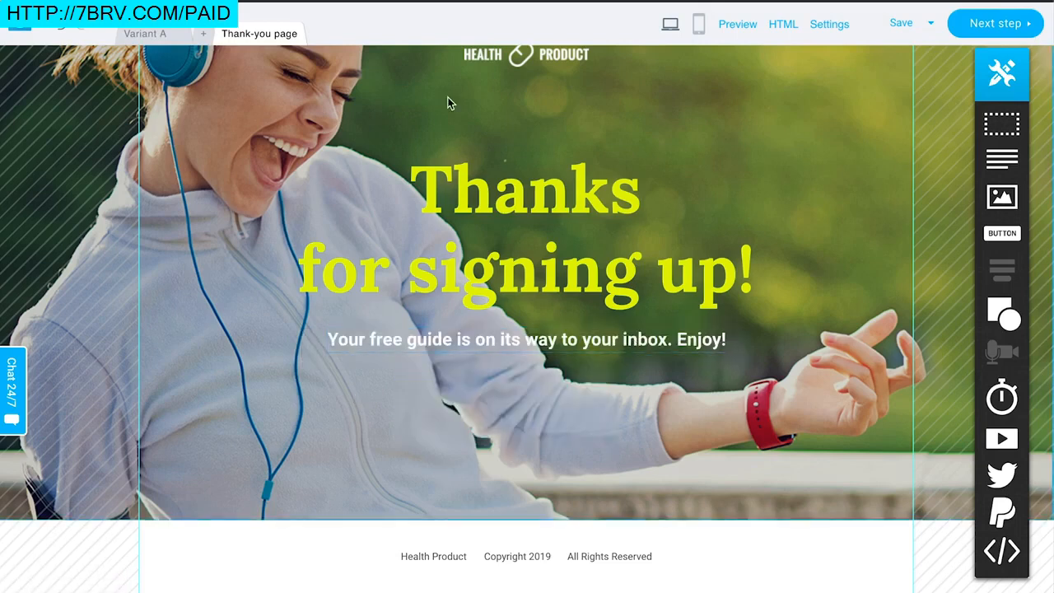
{"action": "scroll", "coordinate": [430, 172], "scroll_direction": "up", "scroll_amount": 1}
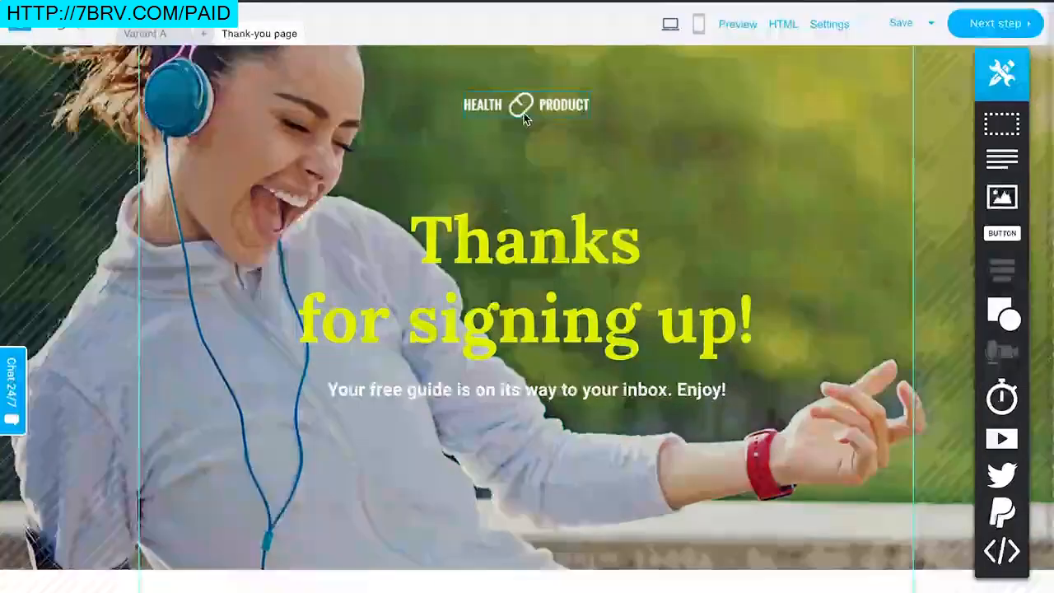
{"action": "left_click", "coordinate": [512, 108]}
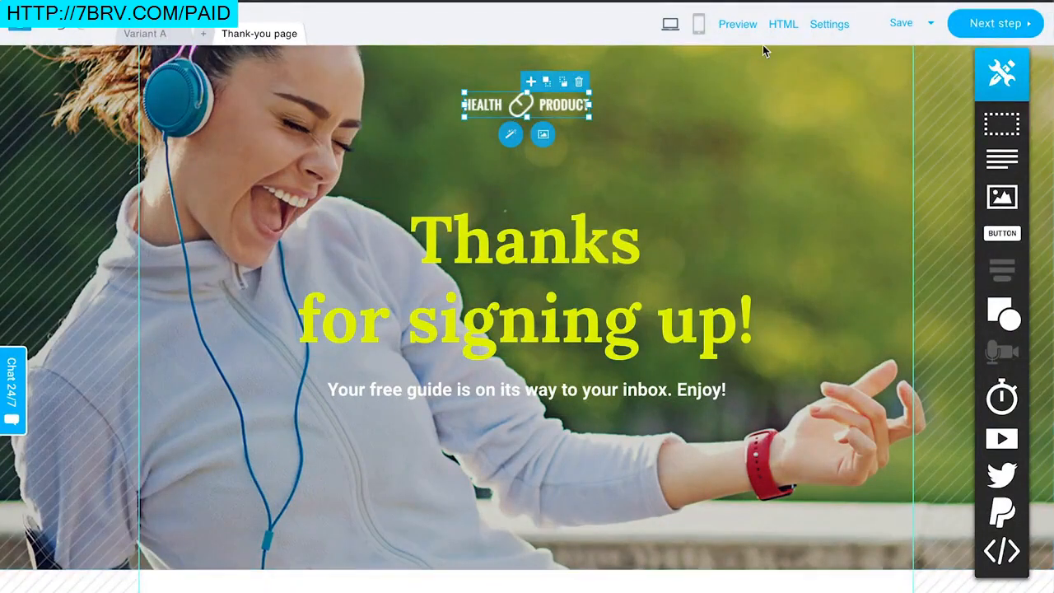
Step: Look over the Variant A landing page from its headline down to the bottom signup form
{"action": "left_click", "coordinate": [138, 33]}
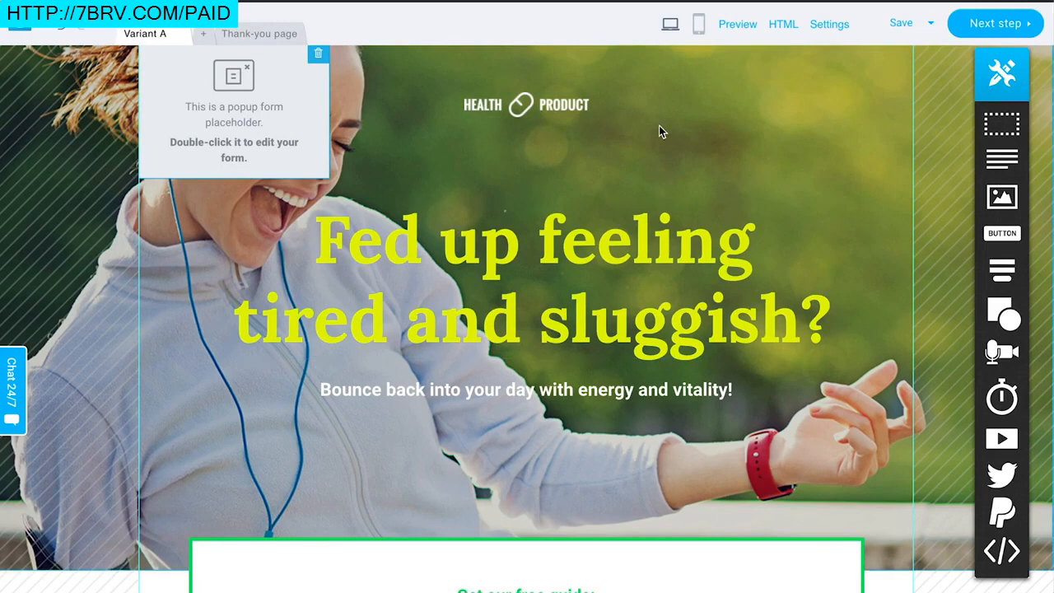
{"action": "scroll", "coordinate": [689, 271], "scroll_direction": "down", "scroll_amount": 1}
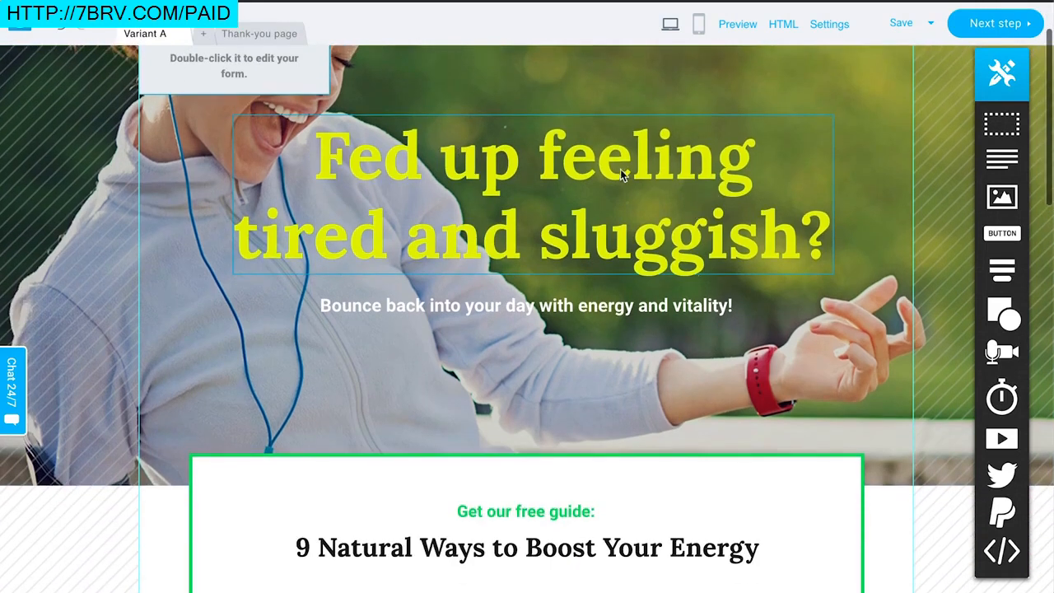
{"action": "scroll", "coordinate": [621, 175], "scroll_direction": "down", "scroll_amount": 1}
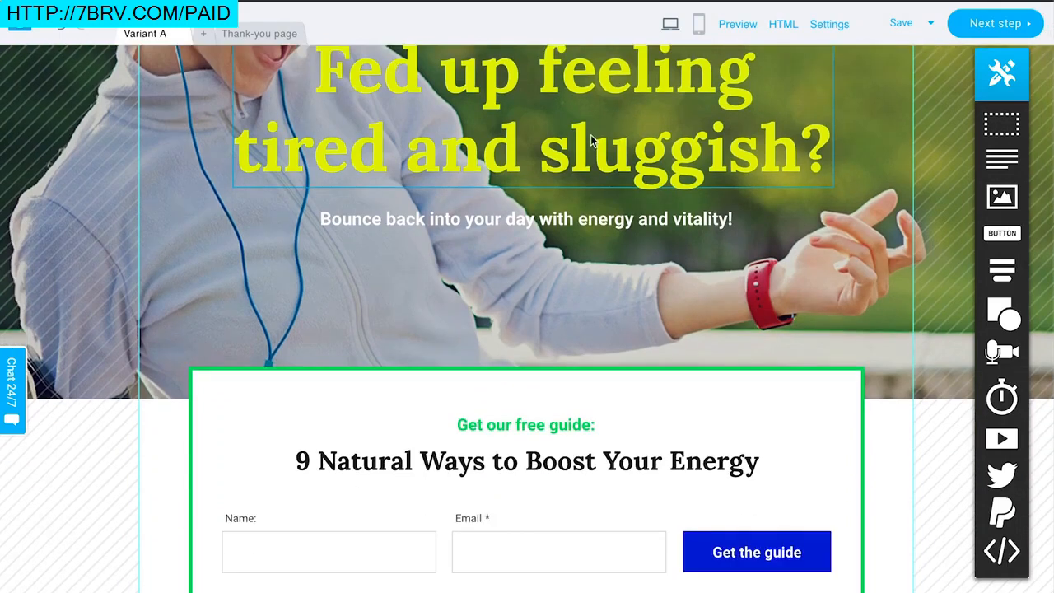
{"action": "scroll", "coordinate": [590, 140], "scroll_direction": "down", "scroll_amount": 2}
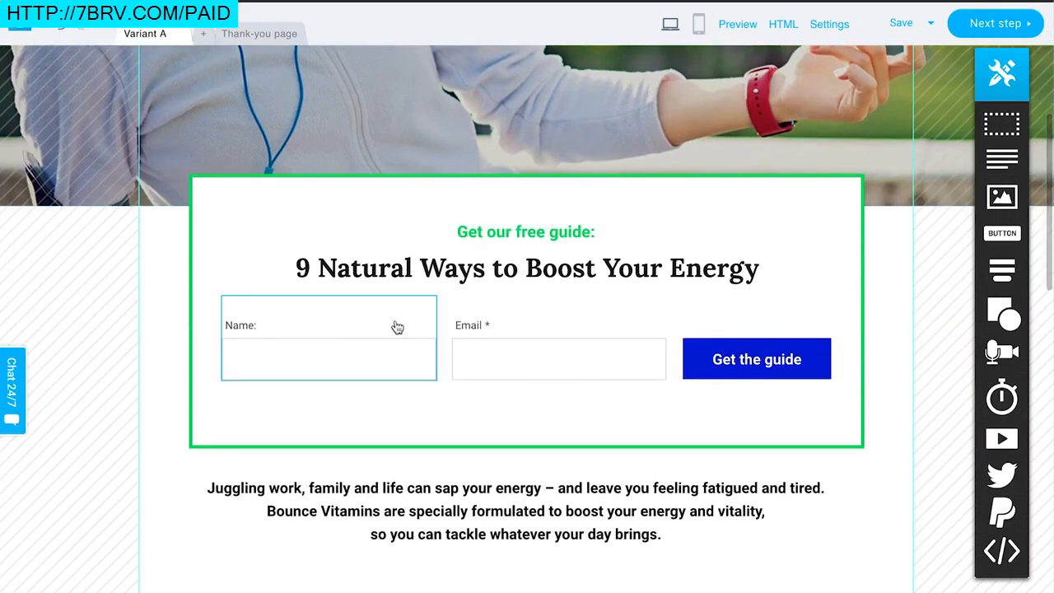
{"action": "scroll", "coordinate": [593, 343], "scroll_direction": "down", "scroll_amount": 1}
{"action": "scroll", "coordinate": [395, 374], "scroll_direction": "down", "scroll_amount": 10}
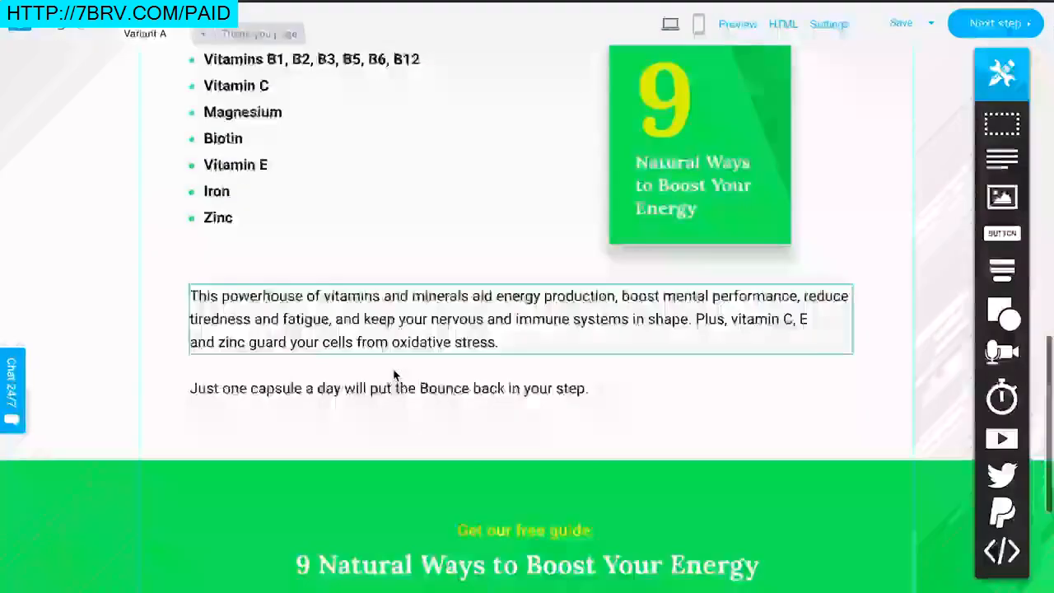
{"action": "scroll", "coordinate": [395, 374], "scroll_direction": "up", "scroll_amount": 2}
{"action": "scroll", "coordinate": [395, 374], "scroll_direction": "down", "scroll_amount": 2}
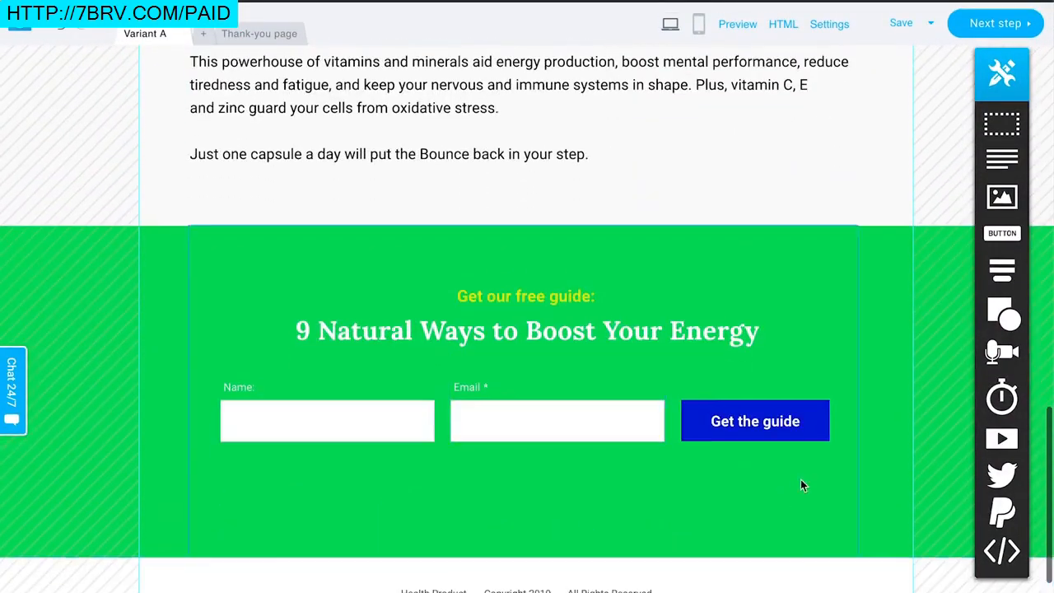
{"action": "scroll", "coordinate": [641, 278], "scroll_direction": "up", "scroll_amount": 10}
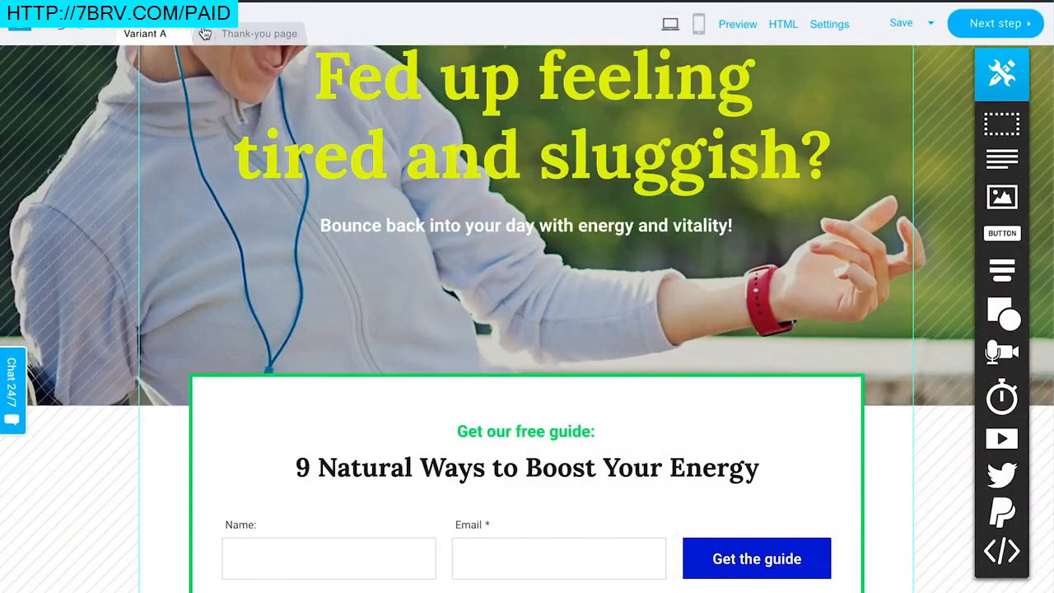
{"action": "scroll", "coordinate": [458, 317], "scroll_direction": "up", "scroll_amount": 3}
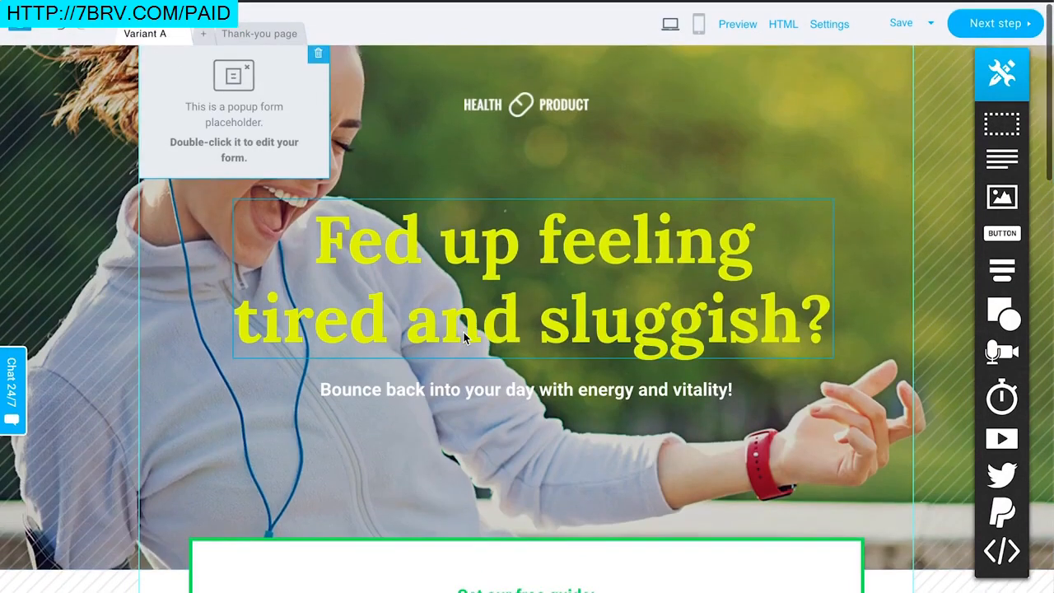
{"action": "scroll", "coordinate": [463, 331], "scroll_direction": "down", "scroll_amount": 5}
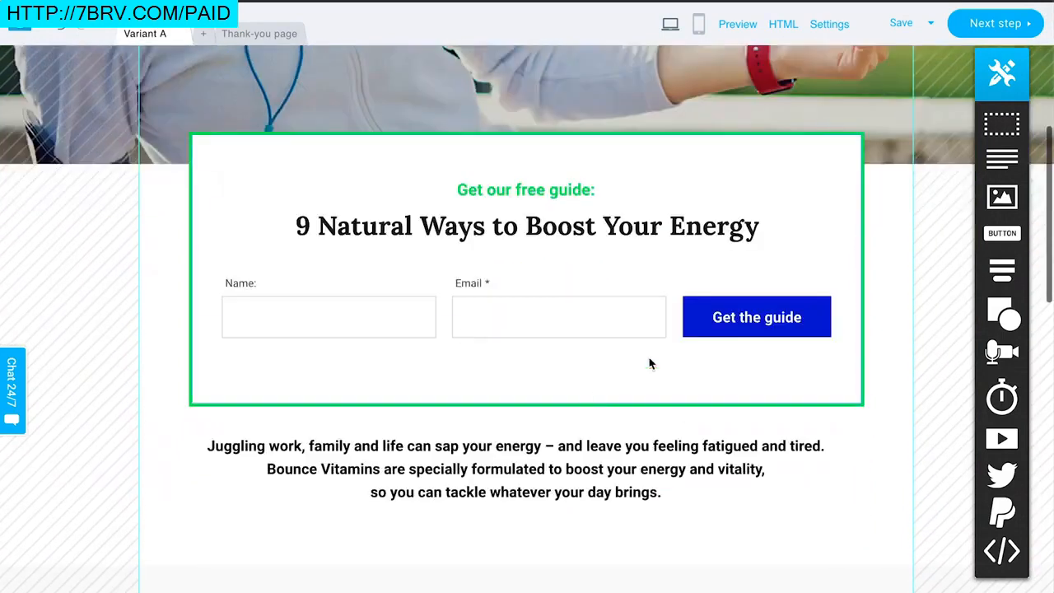
Step: Open the form field selection for the upper signup form, examine the available fields, and close it without changes
{"action": "left_click", "coordinate": [259, 240]}
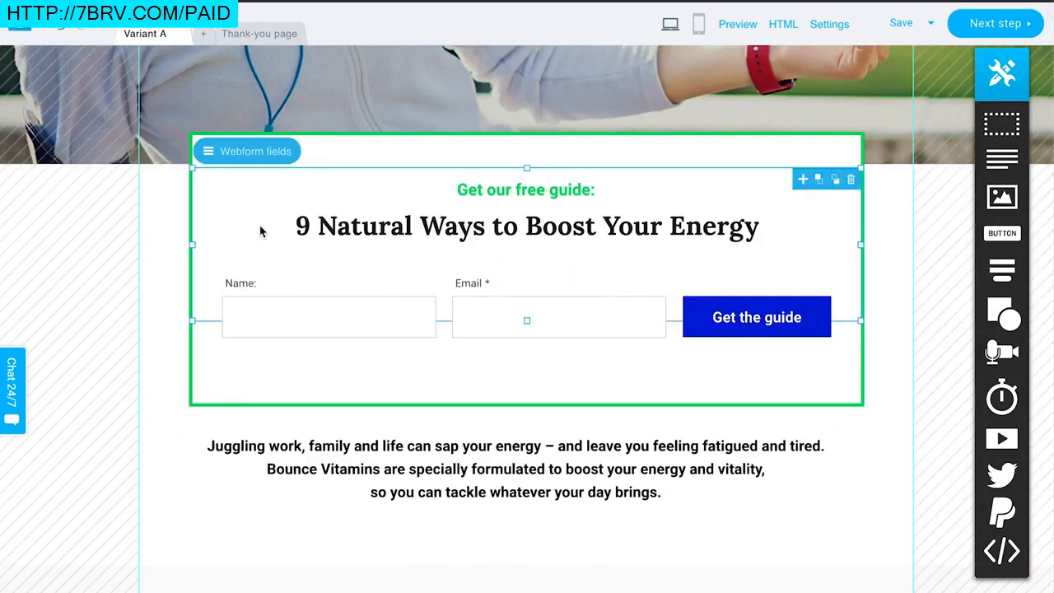
{"action": "left_click", "coordinate": [256, 564]}
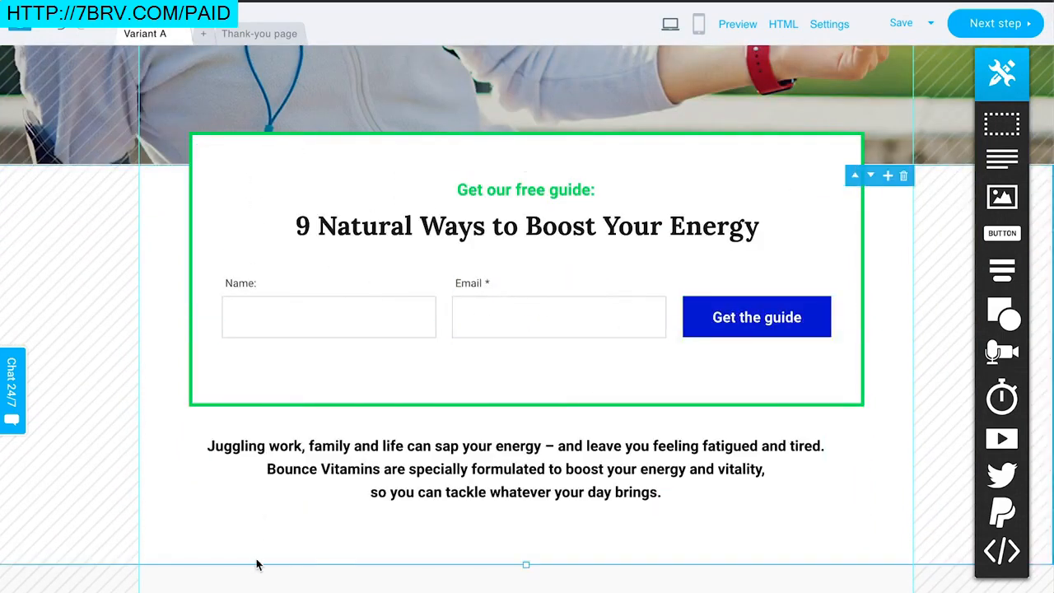
{"action": "left_click", "coordinate": [265, 234]}
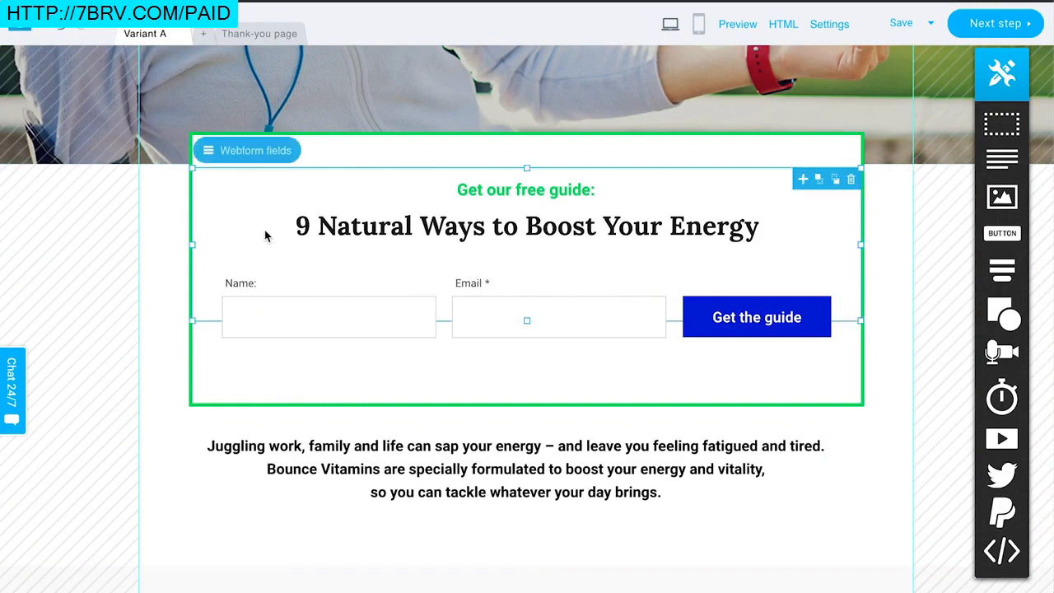
{"action": "left_click", "coordinate": [250, 154]}
{"action": "scroll", "coordinate": [360, 329], "scroll_direction": "down", "scroll_amount": 3}
{"action": "scroll", "coordinate": [360, 332], "scroll_direction": "up", "scroll_amount": 3}
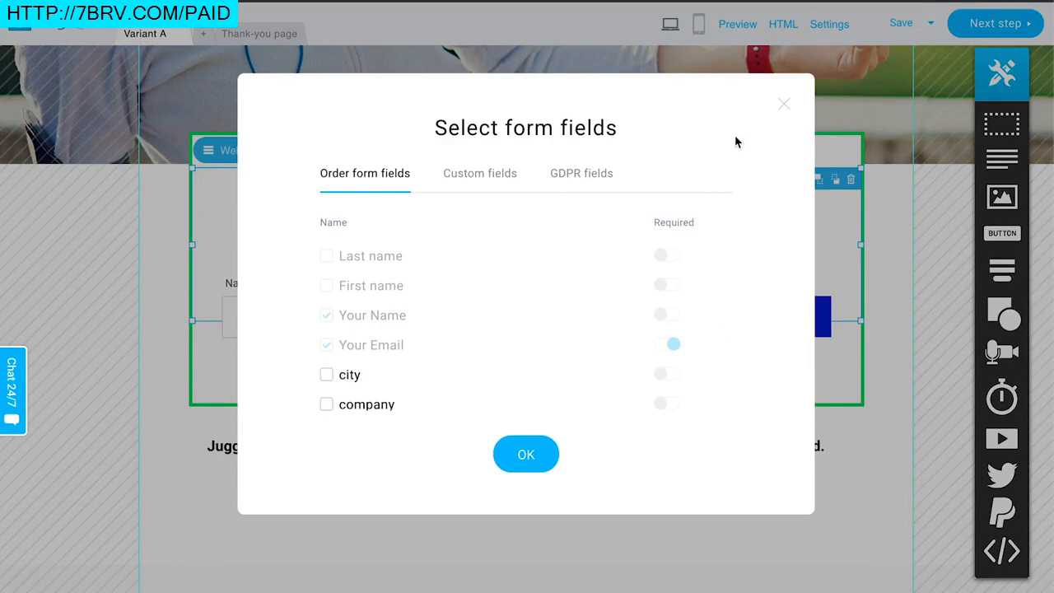
{"action": "left_click", "coordinate": [784, 104]}
Step: Examine the bottom signup form and the static and popup form options without adding a form
{"action": "scroll", "coordinate": [816, 351], "scroll_direction": "down", "scroll_amount": 3}
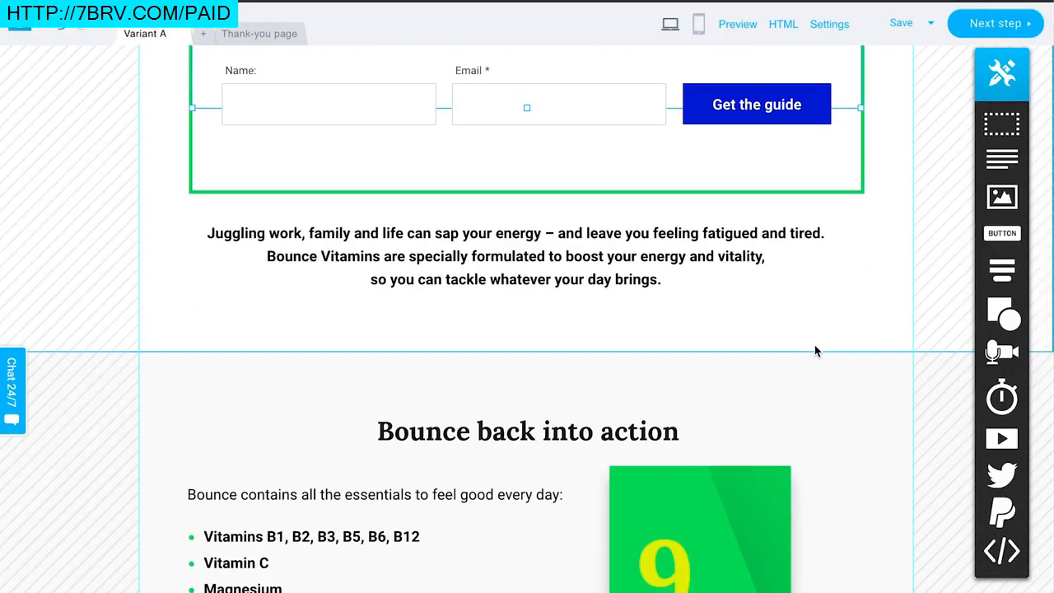
{"action": "scroll", "coordinate": [815, 351], "scroll_direction": "down", "scroll_amount": 10}
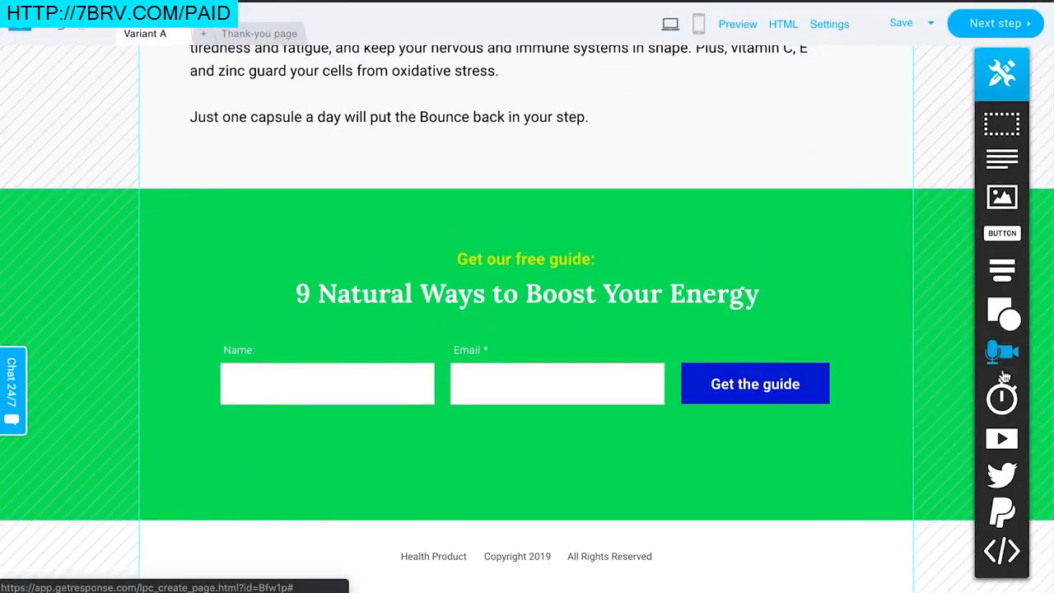
{"action": "mouse_move", "coordinate": [992, 276]}
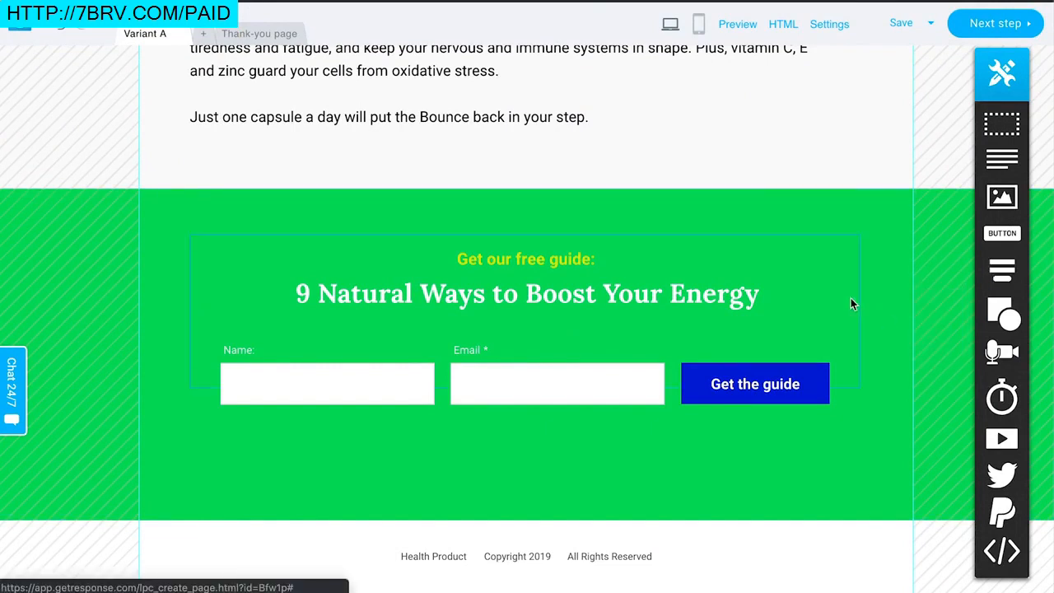
{"action": "left_click", "coordinate": [804, 294]}
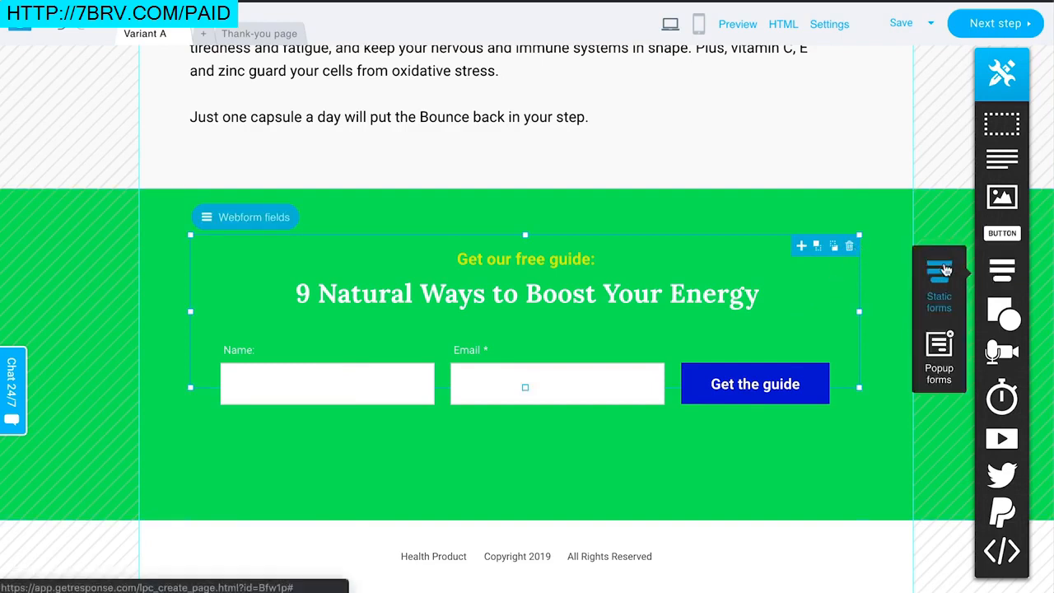
{"action": "left_click", "coordinate": [947, 180]}
Step: Inspect the green guide cover image and the main headline's text formatting options without editing them
{"action": "scroll", "coordinate": [947, 181], "scroll_direction": "up", "scroll_amount": 3}
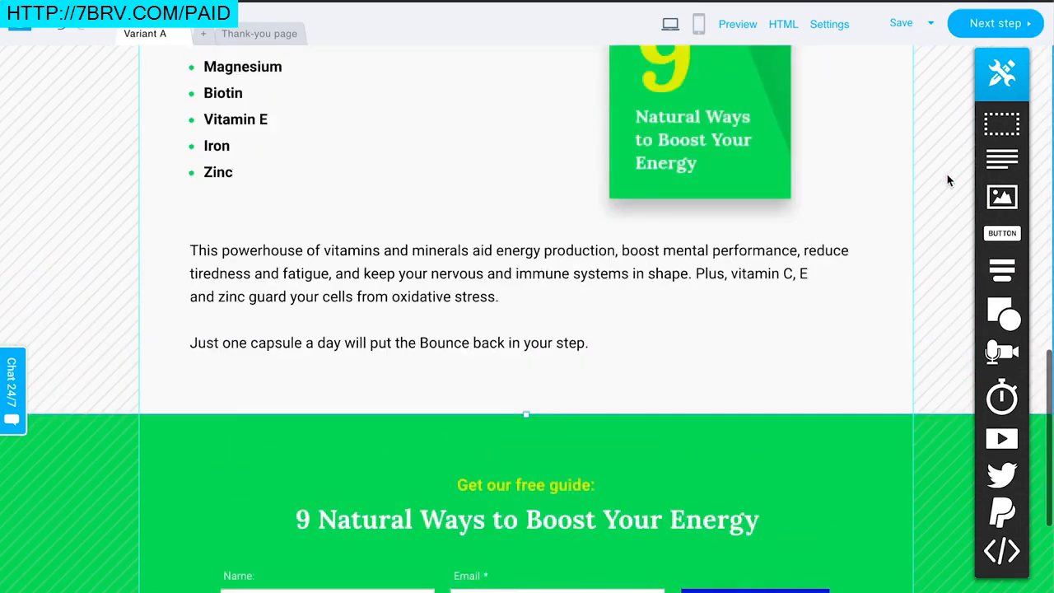
{"action": "scroll", "coordinate": [947, 181], "scroll_direction": "up", "scroll_amount": 3}
{"action": "left_click", "coordinate": [725, 338]}
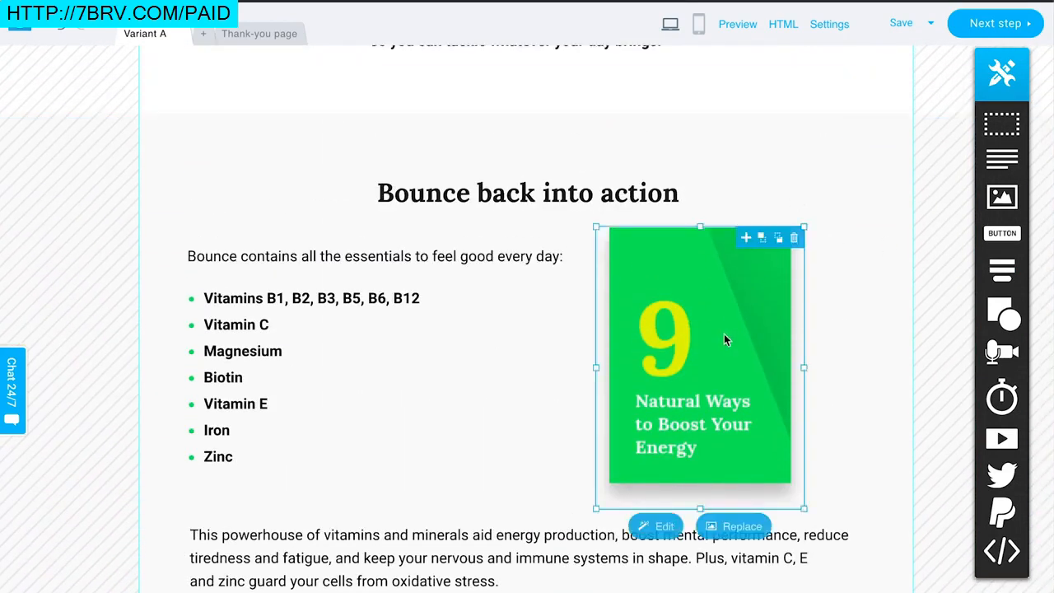
{"action": "scroll", "coordinate": [744, 179], "scroll_direction": "up", "scroll_amount": 9}
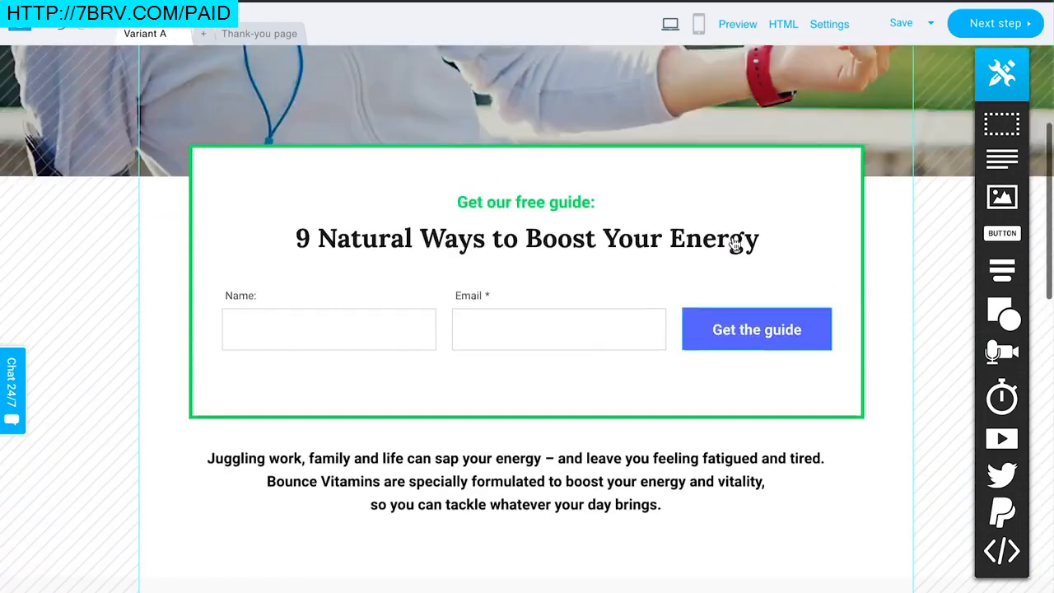
{"action": "double_click", "coordinate": [686, 189]}
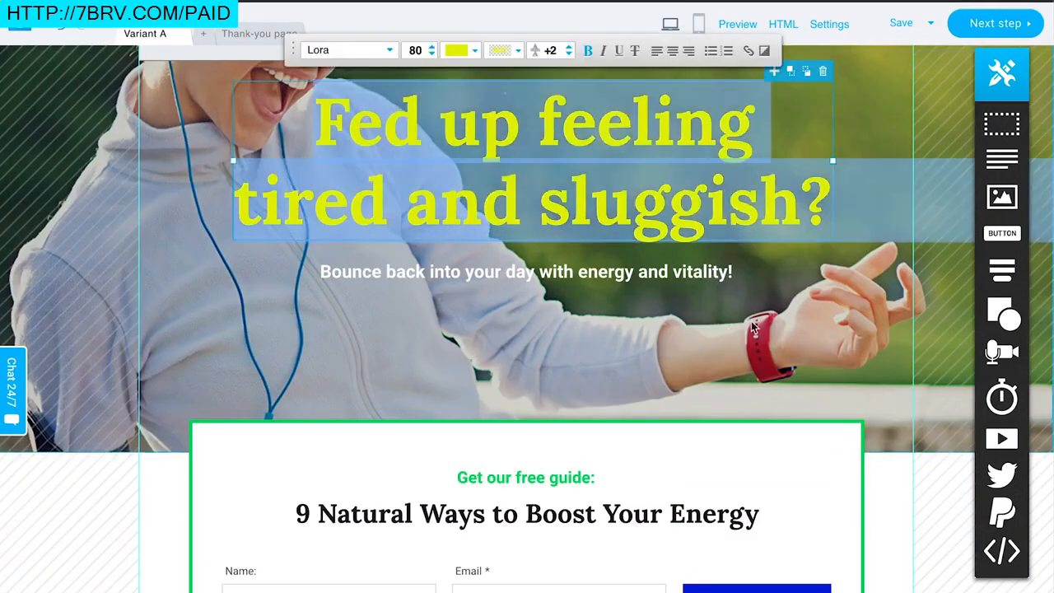
{"action": "left_click", "coordinate": [848, 338]}
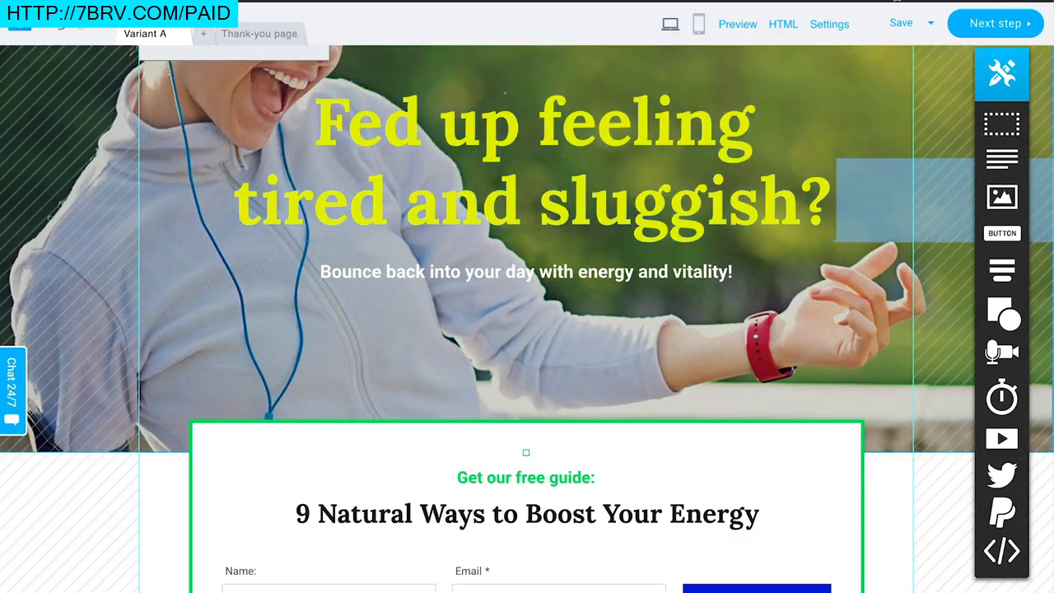
Step: Proceed to the signup page settings and review the SEO and page URL sections
{"action": "left_click", "coordinate": [989, 25]}
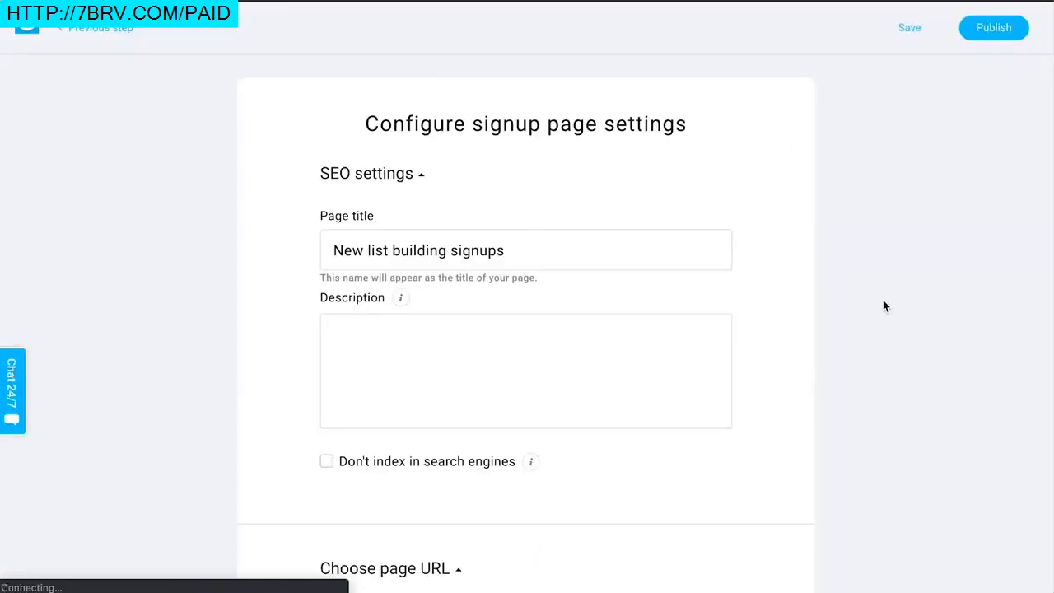
{"action": "scroll", "coordinate": [881, 309], "scroll_direction": "down", "scroll_amount": 3}
{"action": "scroll", "coordinate": [878, 313], "scroll_direction": "up", "scroll_amount": 3}
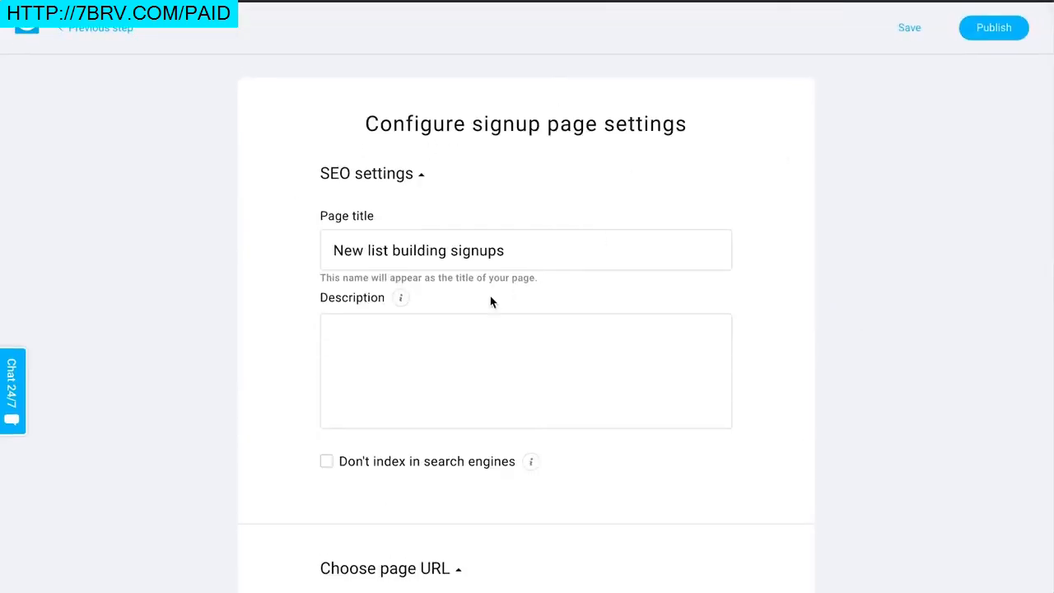
{"action": "scroll", "coordinate": [490, 428], "scroll_direction": "down", "scroll_amount": 5}
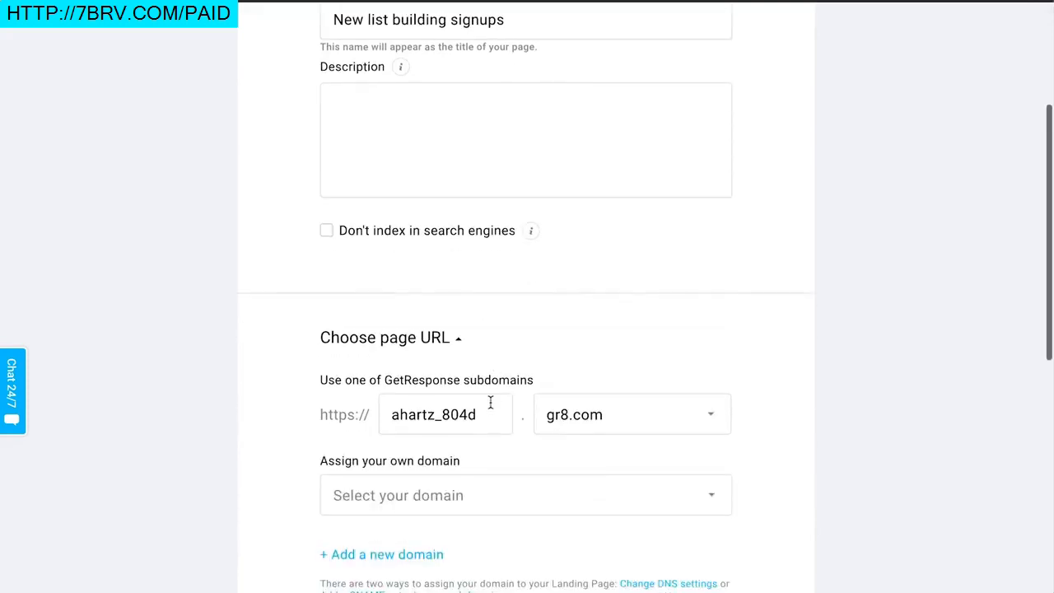
{"action": "scroll", "coordinate": [445, 333], "scroll_direction": "up", "scroll_amount": 1}
{"action": "scroll", "coordinate": [454, 332], "scroll_direction": "down", "scroll_amount": 3}
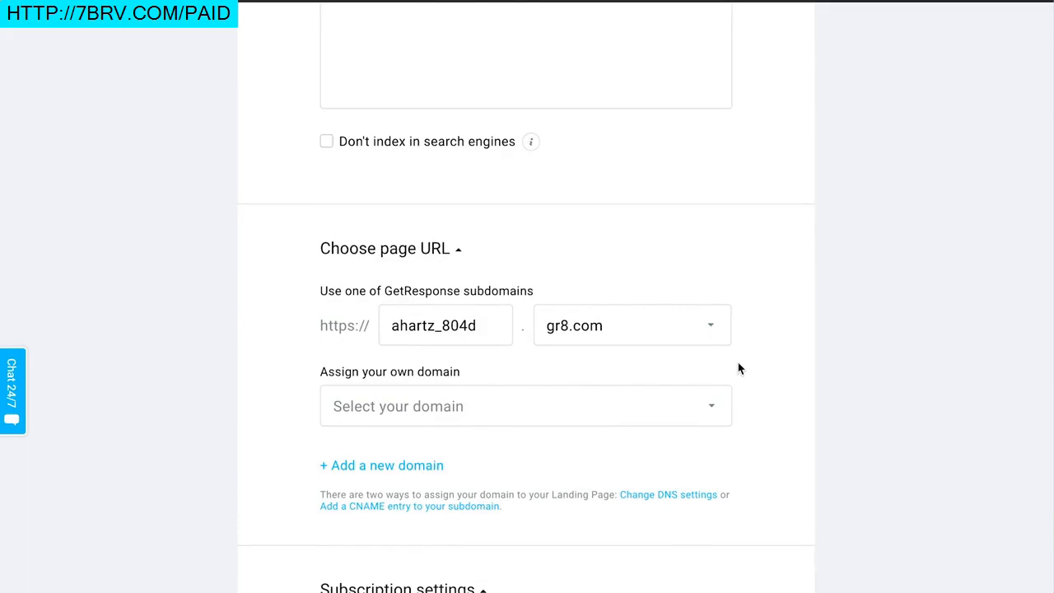
Step: View the available GetResponse subdomain endings for the page URL without changing the selection
{"action": "scroll", "coordinate": [757, 330], "scroll_direction": "down", "scroll_amount": 3}
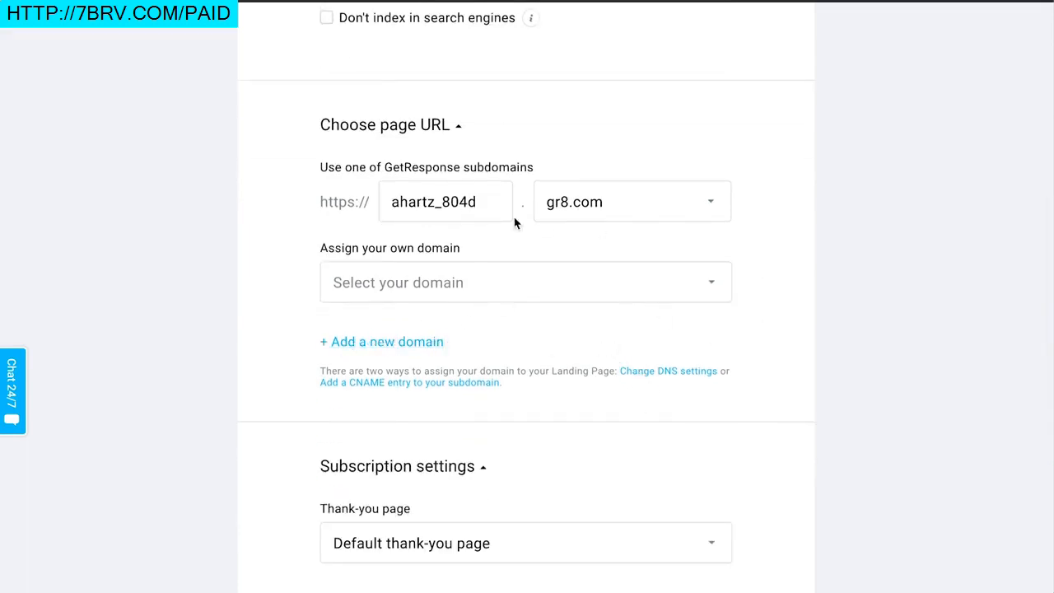
{"action": "left_click", "coordinate": [630, 219]}
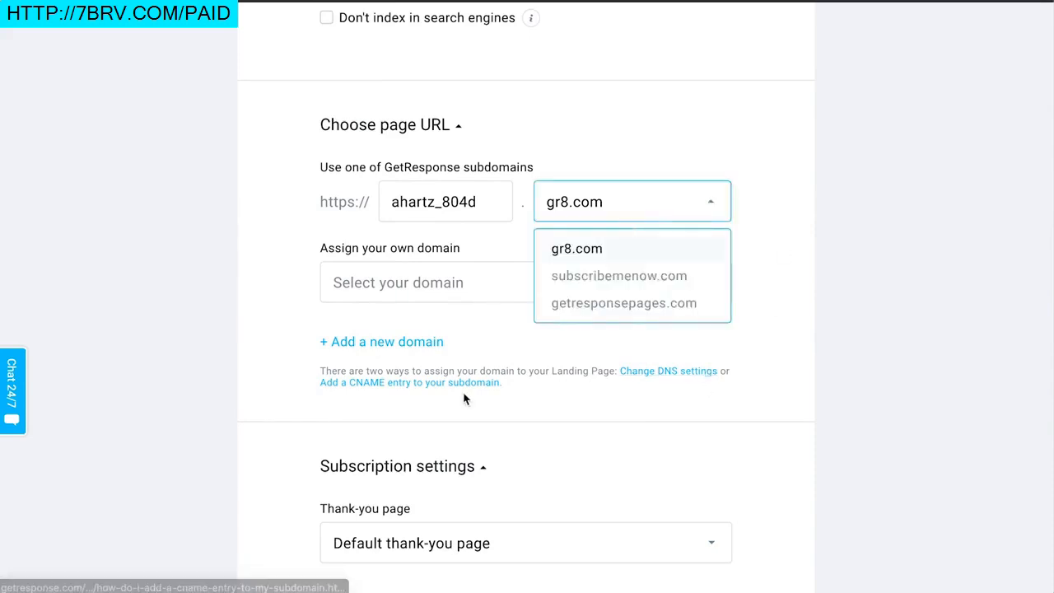
{"action": "left_click", "coordinate": [820, 305]}
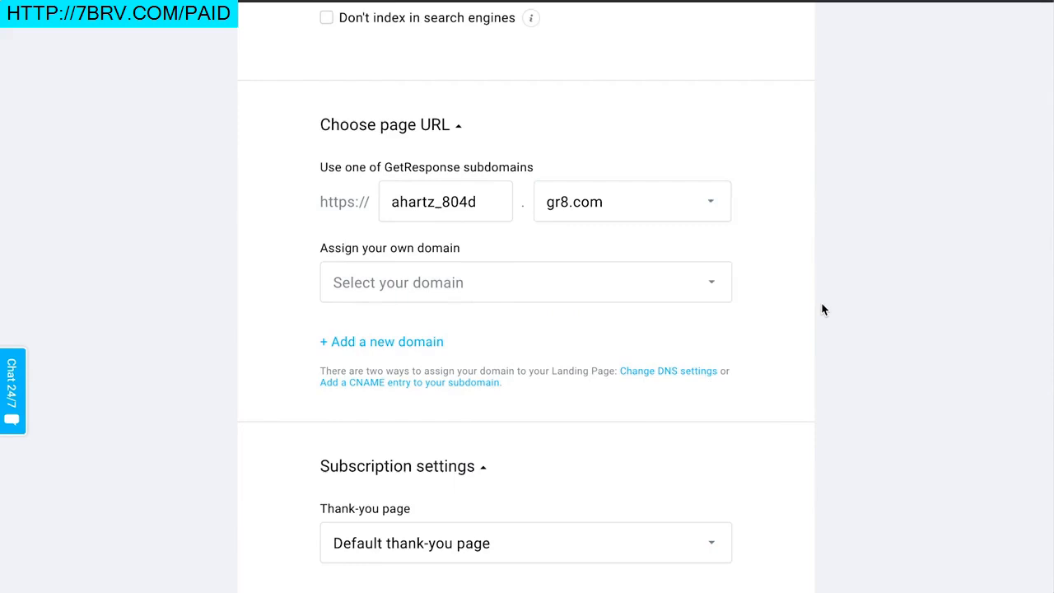
Step: Change the page title in the SEO settings to "Get my free energy guide!"
{"action": "scroll", "coordinate": [821, 305], "scroll_direction": "up", "scroll_amount": 4}
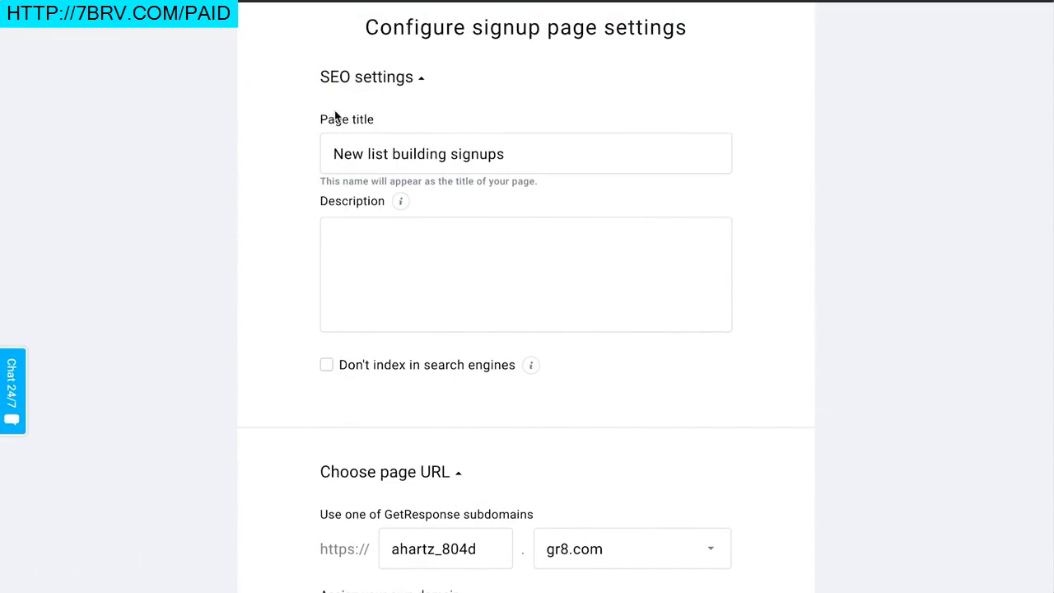
{"action": "left_click", "coordinate": [414, 148]}
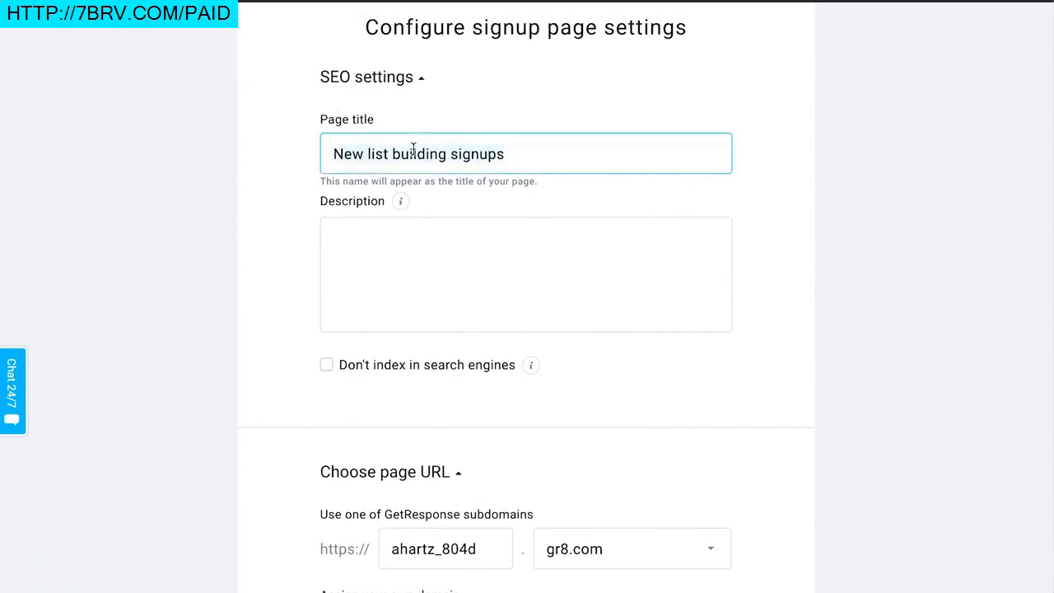
{"action": "key", "text": "ctrl+a"}
{"action": "type", "text": "j"}
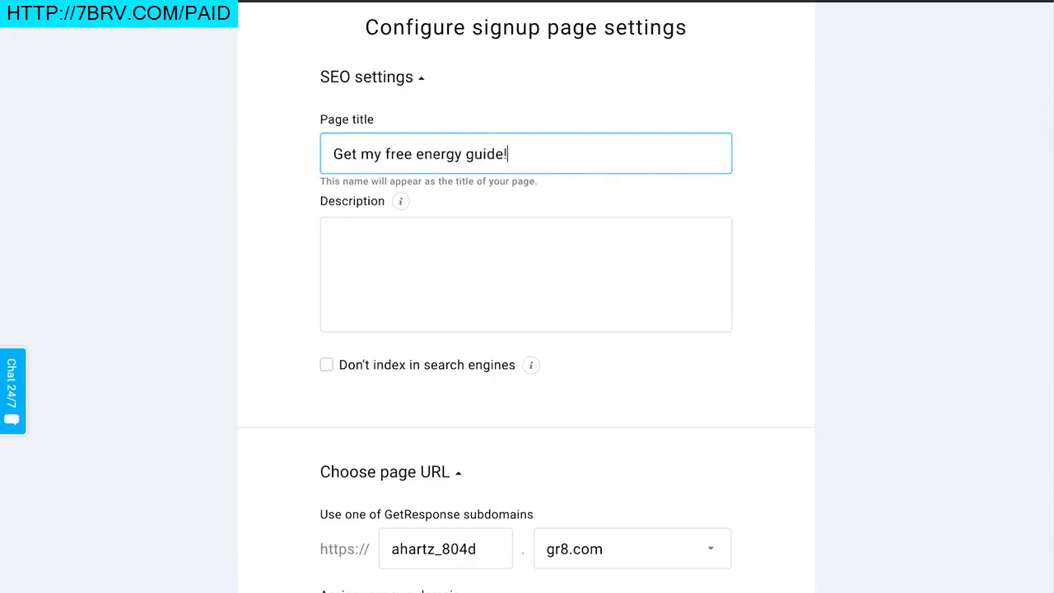
Step: Enter the SEO description "Download this exclusive guide and join my mailing list for weekly tips!" for the signup page
{"action": "left_click", "coordinate": [513, 238]}
{"action": "type", "text": "Download this"}
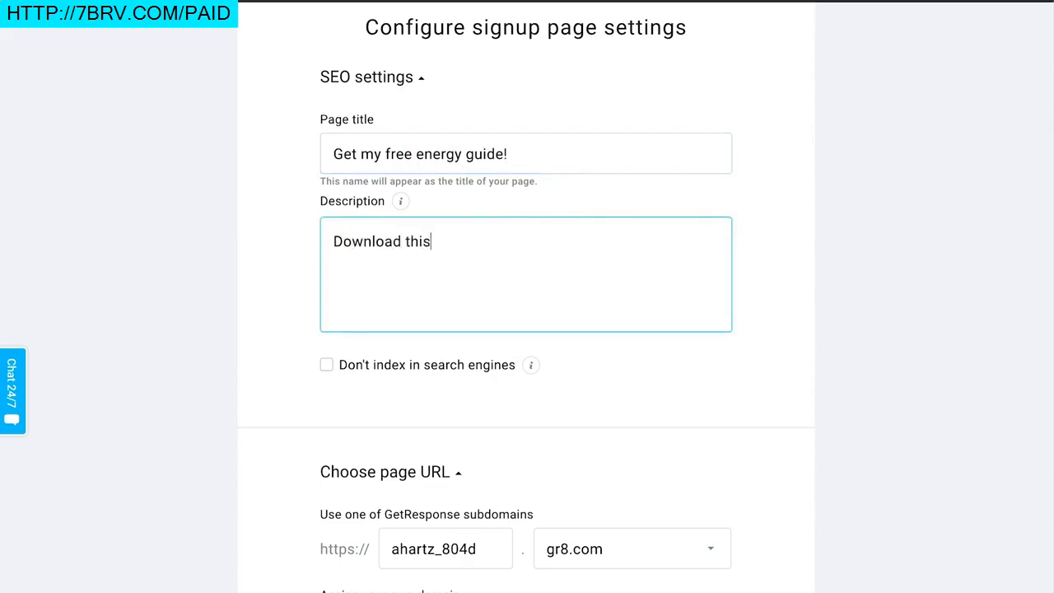
{"action": "type", "text": " exclusive guide and join my "}
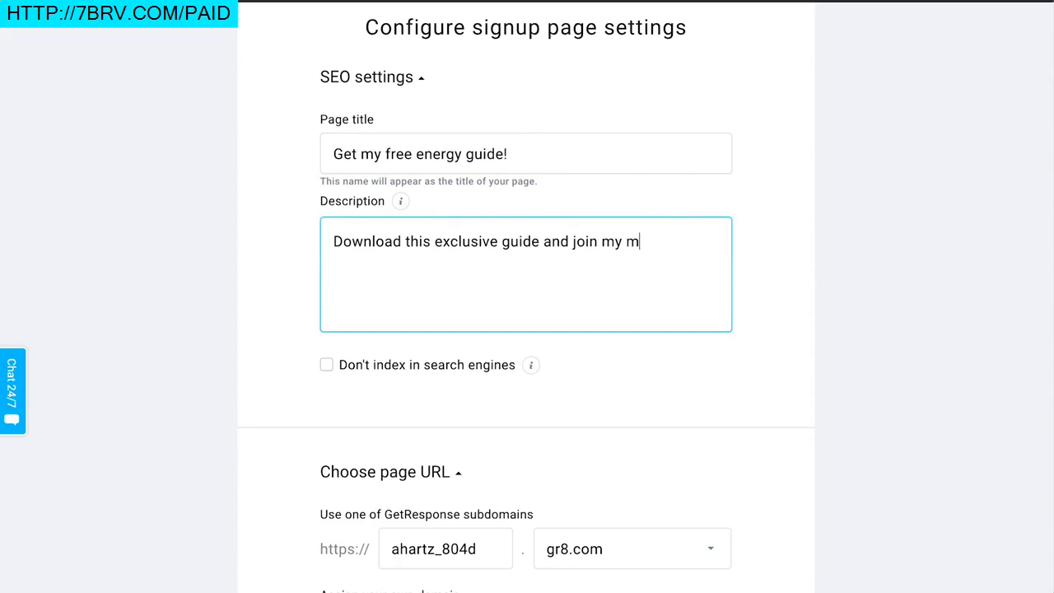
{"action": "type", "text": "mailing list for weekly tips!"}
Step: Set the page URL's GetResponse subdomain to freeenergyguide, keeping the gr8.com ending
{"action": "scroll", "coordinate": [527, 268], "scroll_direction": "down", "scroll_amount": 4}
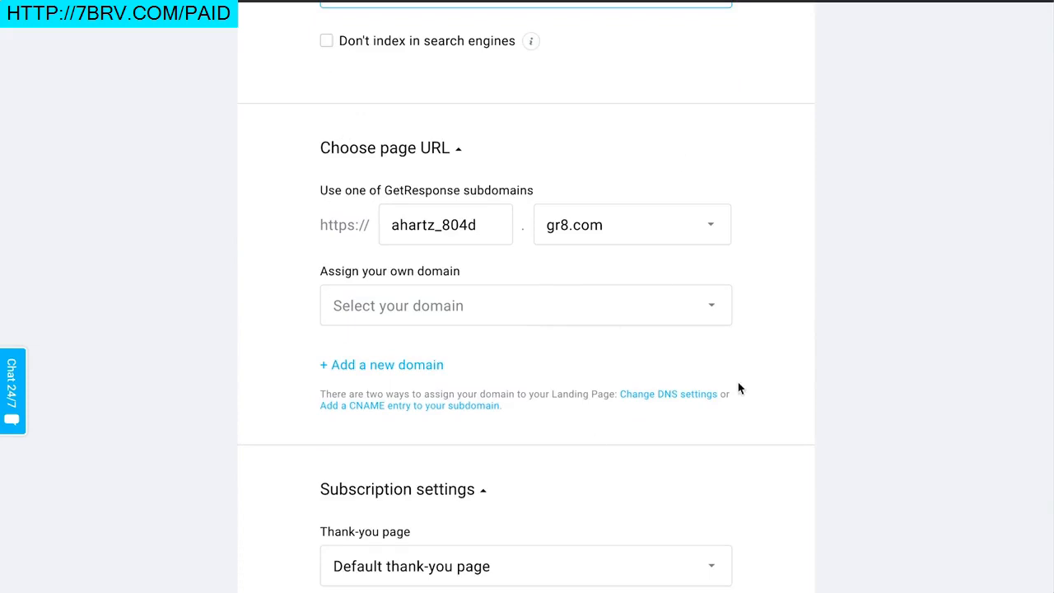
{"action": "double_click", "coordinate": [478, 238]}
{"action": "type", "text": "f"}
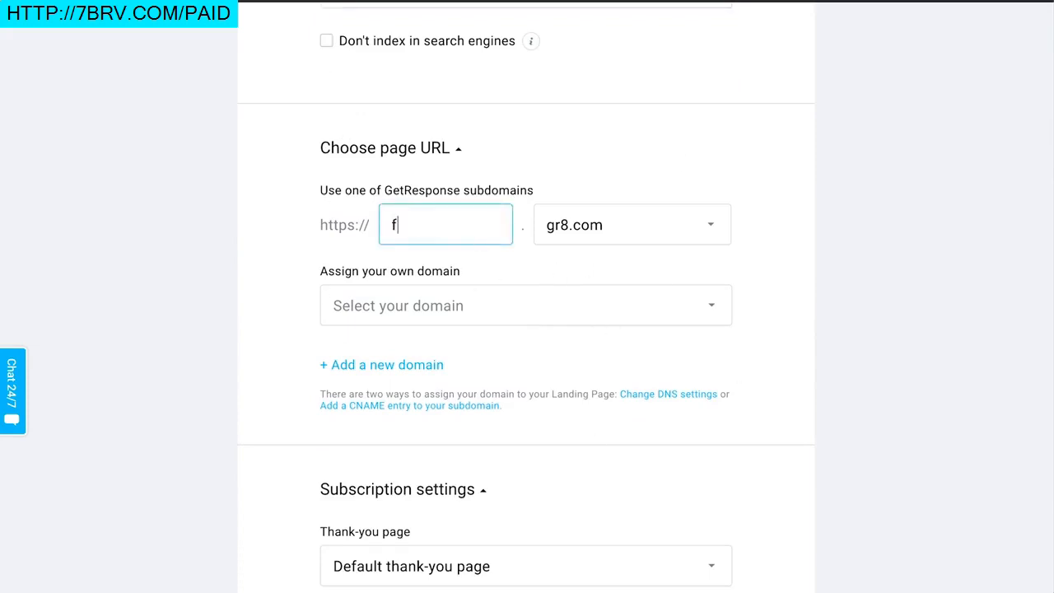
{"action": "type", "text": "reeenergyguide"}
{"action": "left_click", "coordinate": [692, 232]}
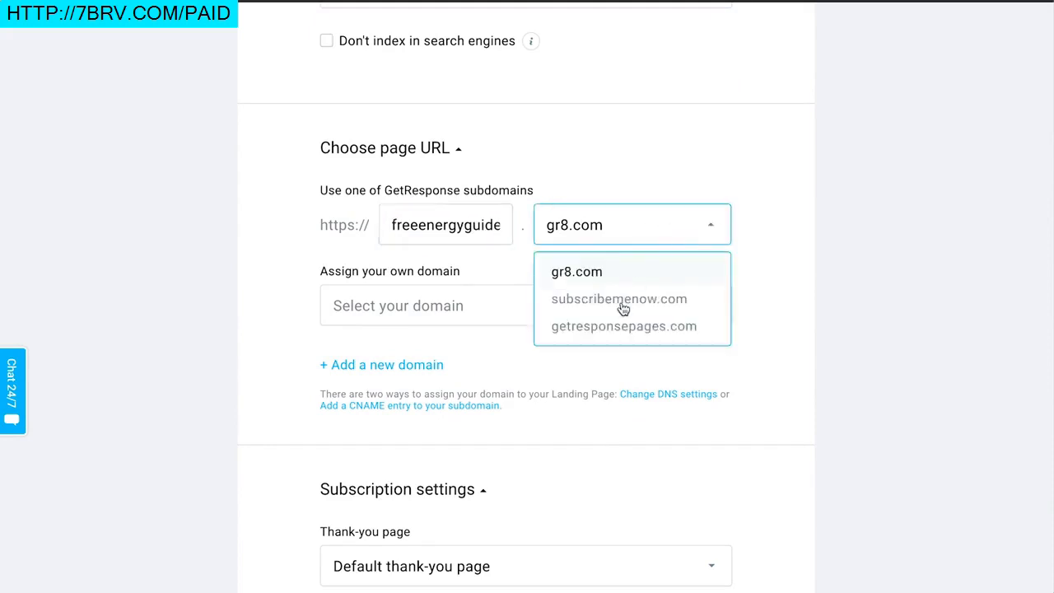
{"action": "left_click", "coordinate": [795, 408]}
Step: Try the custom thank-you page option in the subscription settings, and restore the default thank-you page
{"action": "scroll", "coordinate": [562, 341], "scroll_direction": "down", "scroll_amount": 2}
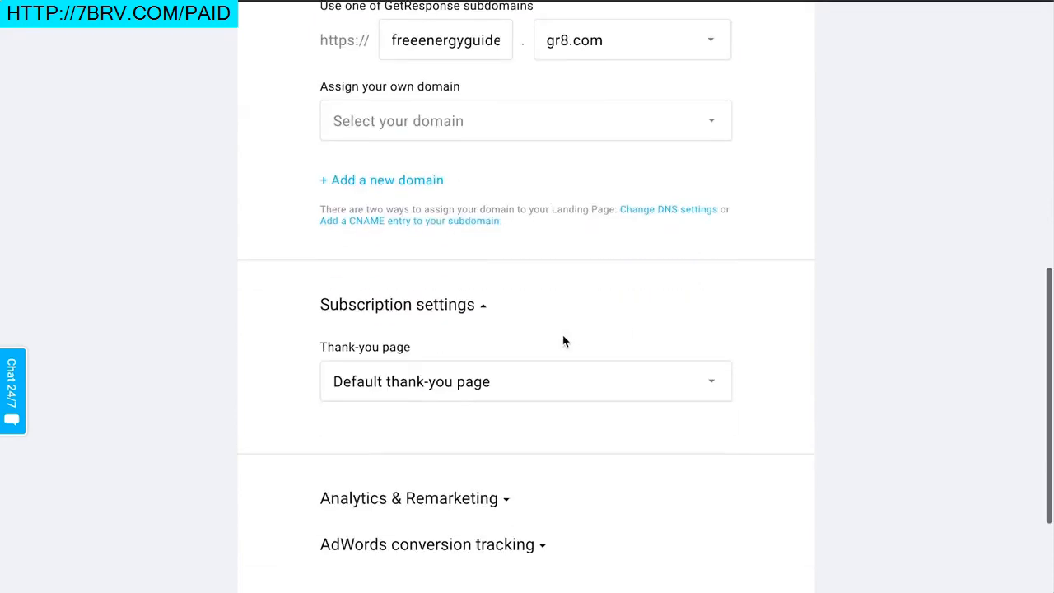
{"action": "scroll", "coordinate": [565, 310], "scroll_direction": "down", "scroll_amount": 3}
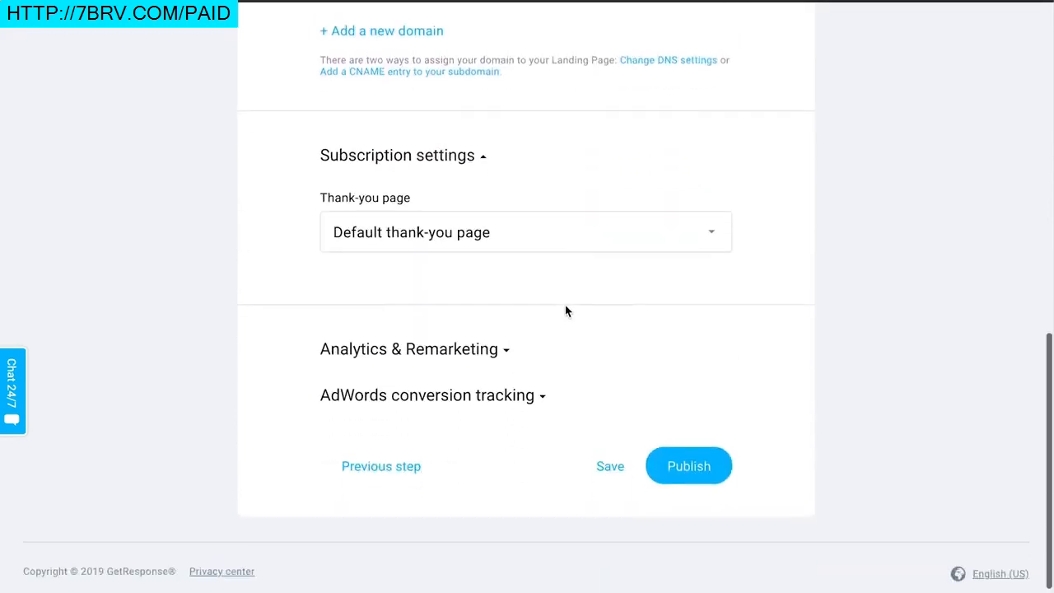
{"action": "left_click", "coordinate": [538, 242]}
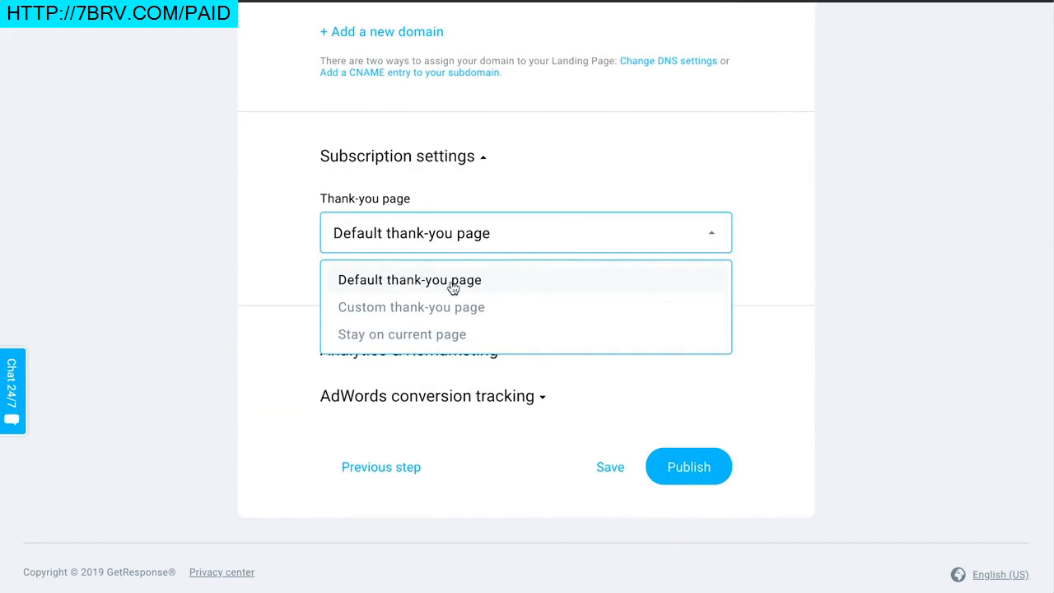
{"action": "left_click", "coordinate": [462, 307]}
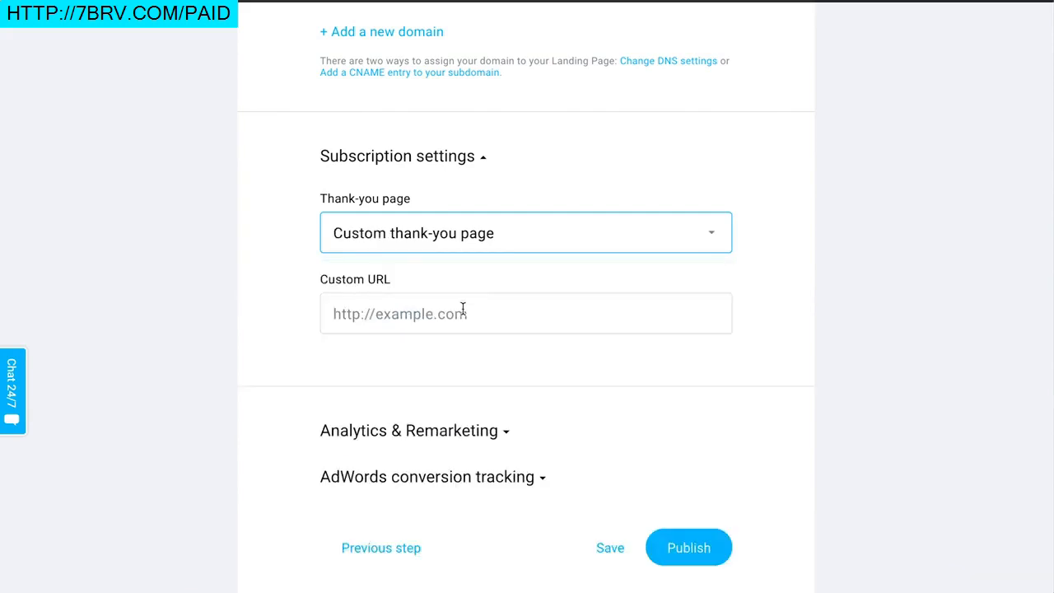
{"action": "left_click", "coordinate": [463, 245]}
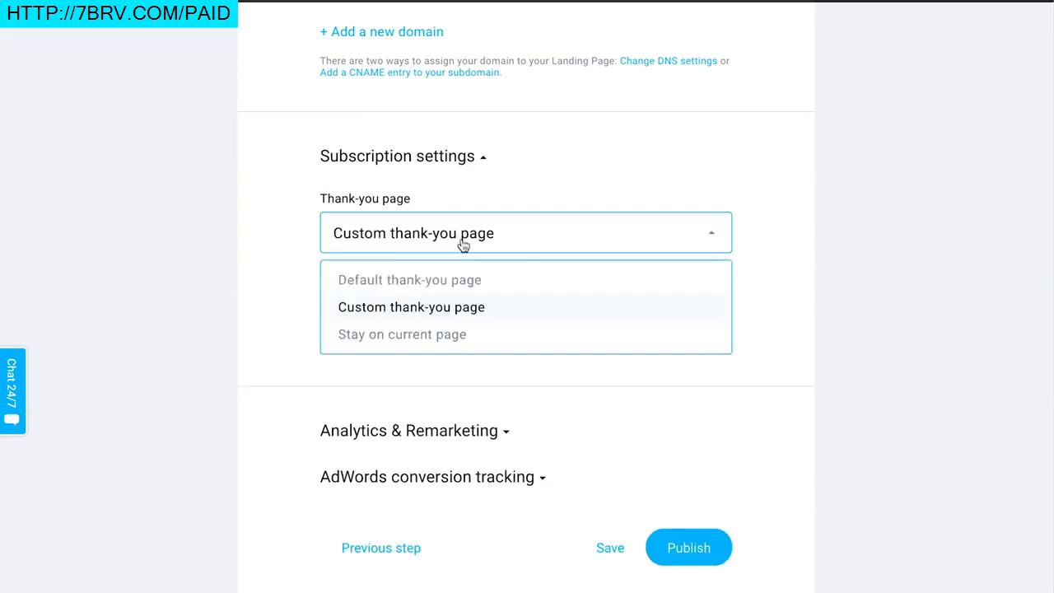
{"action": "left_click", "coordinate": [478, 281]}
Step: Publish the signup page and review the New list building funnel overview through to its results section
{"action": "scroll", "coordinate": [767, 239], "scroll_direction": "down", "scroll_amount": 1}
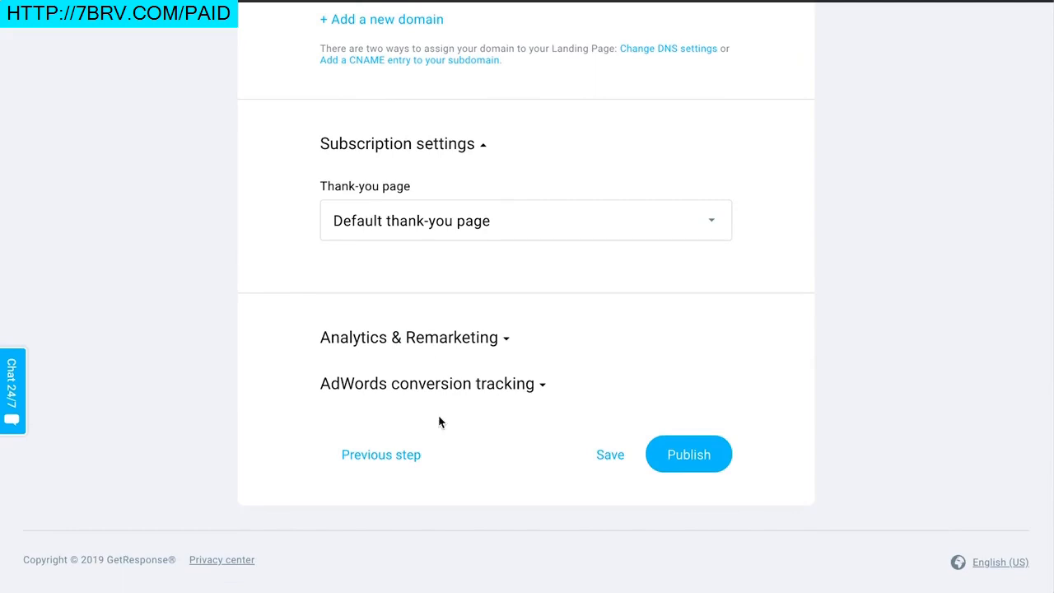
{"action": "left_click", "coordinate": [680, 456]}
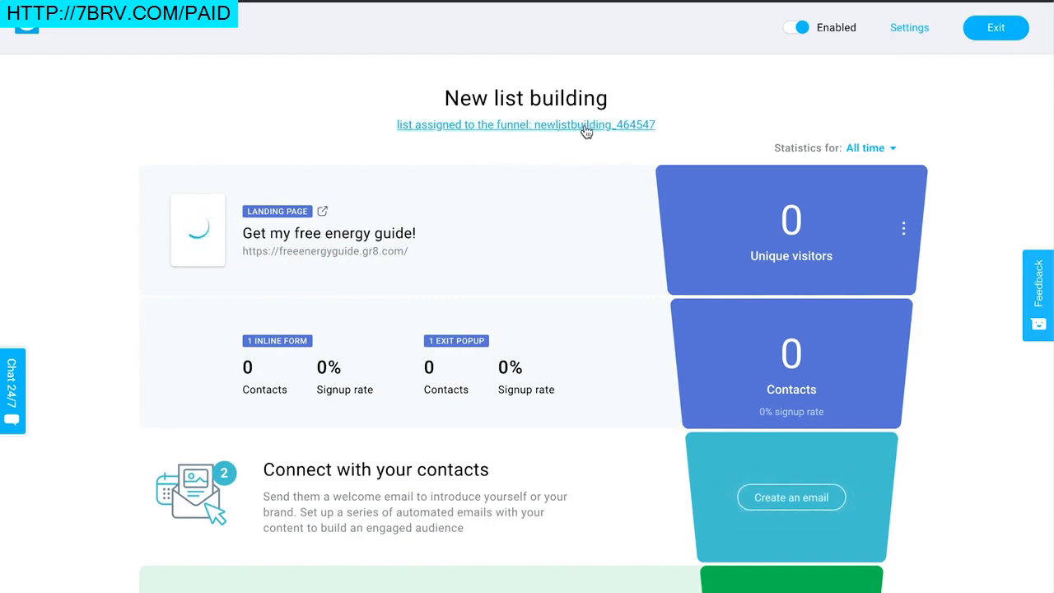
{"action": "scroll", "coordinate": [663, 247], "scroll_direction": "down", "scroll_amount": 1}
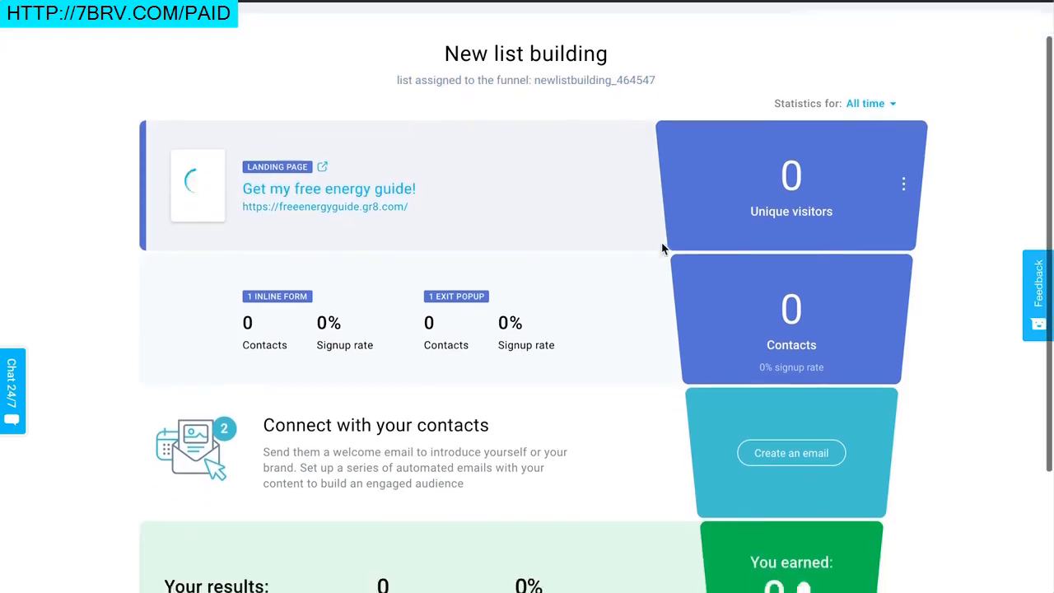
{"action": "scroll", "coordinate": [664, 247], "scroll_direction": "up", "scroll_amount": 1}
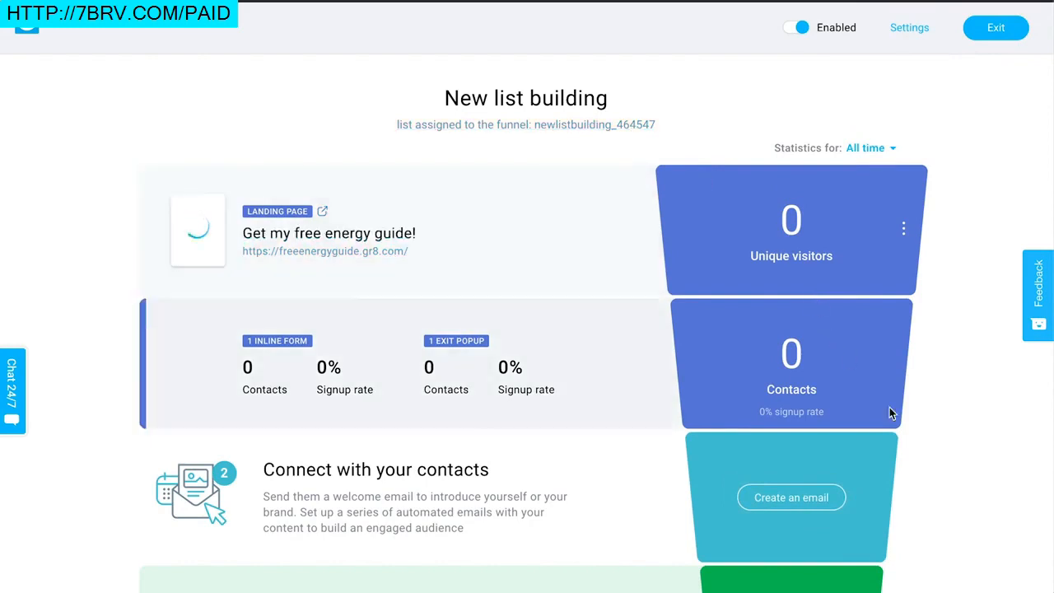
{"action": "scroll", "coordinate": [889, 407], "scroll_direction": "down", "scroll_amount": 1}
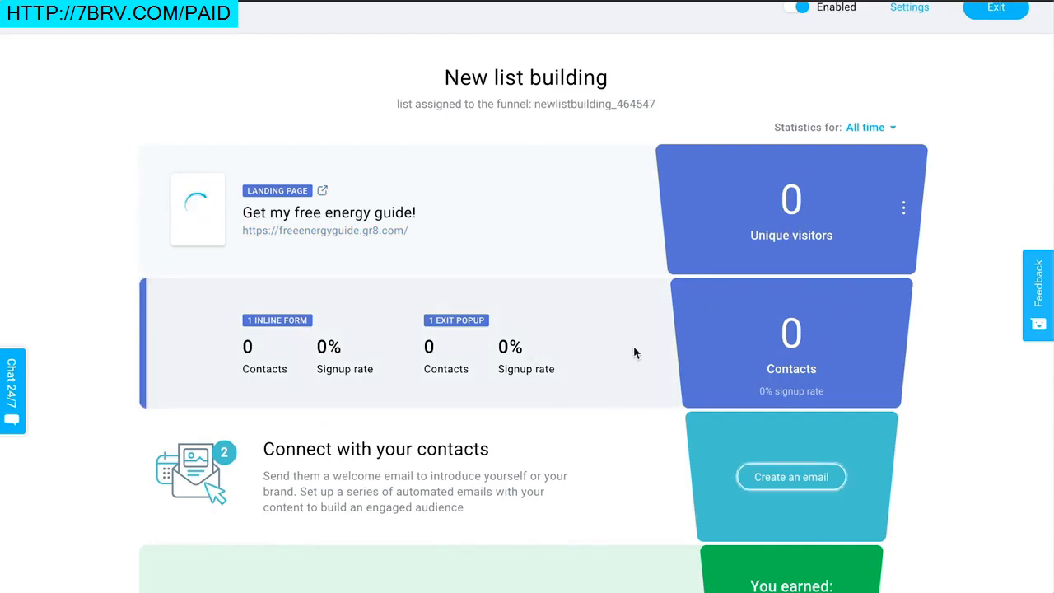
{"action": "scroll", "coordinate": [703, 407], "scroll_direction": "down", "scroll_amount": 2}
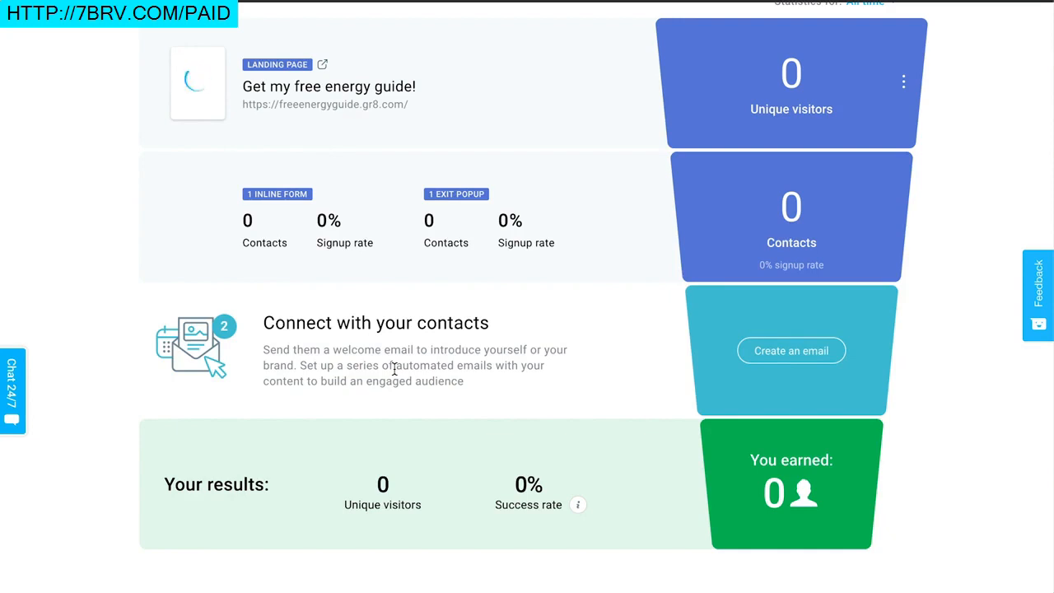
Step: Create the funnel's welcome email with the message name "Welcome" and the subject "Here's your free guide!"
{"action": "left_click", "coordinate": [807, 352]}
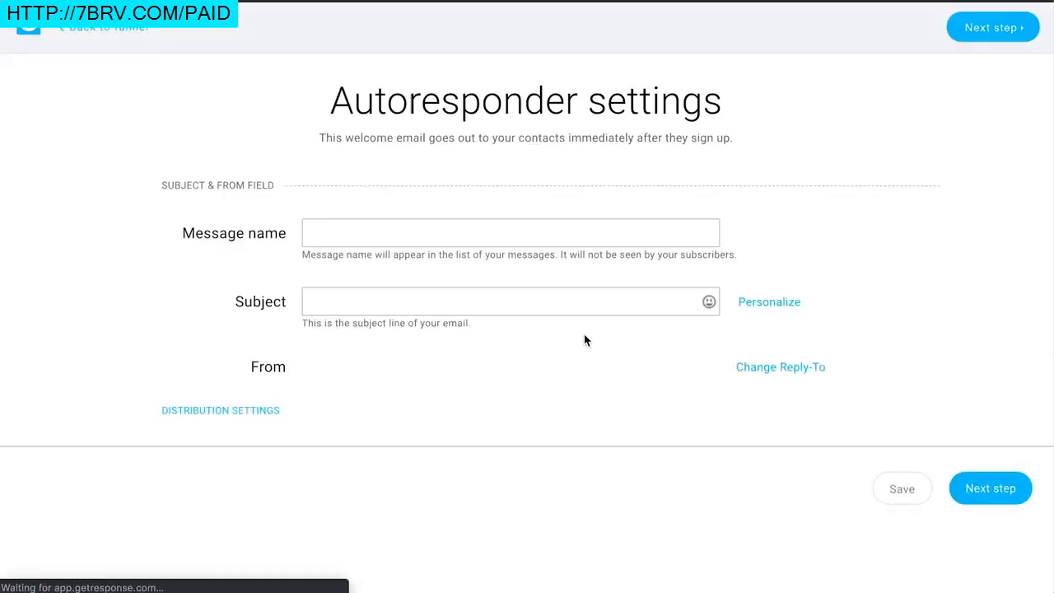
{"action": "left_click", "coordinate": [403, 228]}
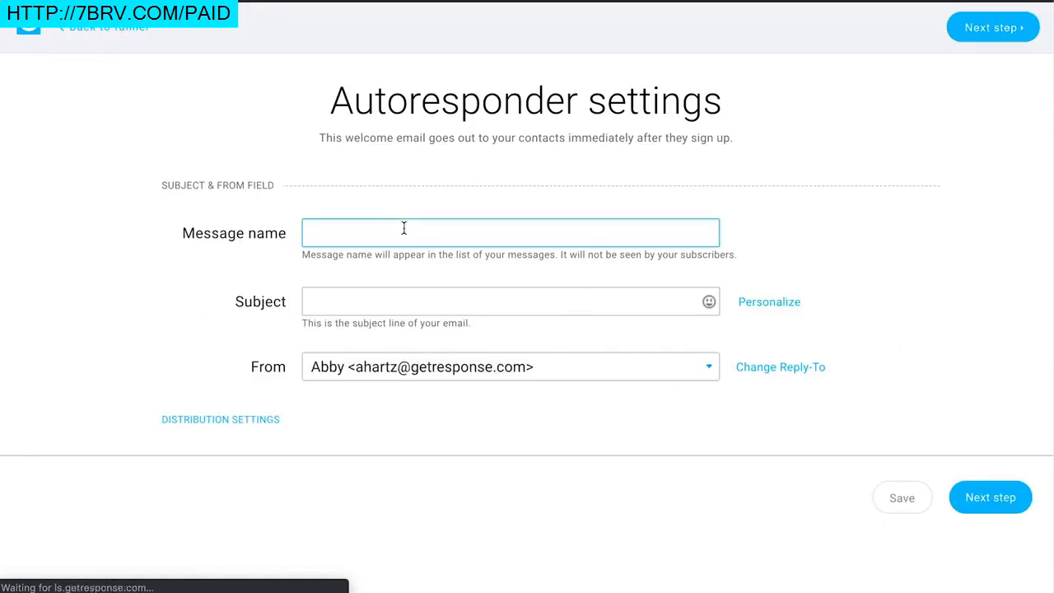
{"action": "type", "text": "Welcome"}
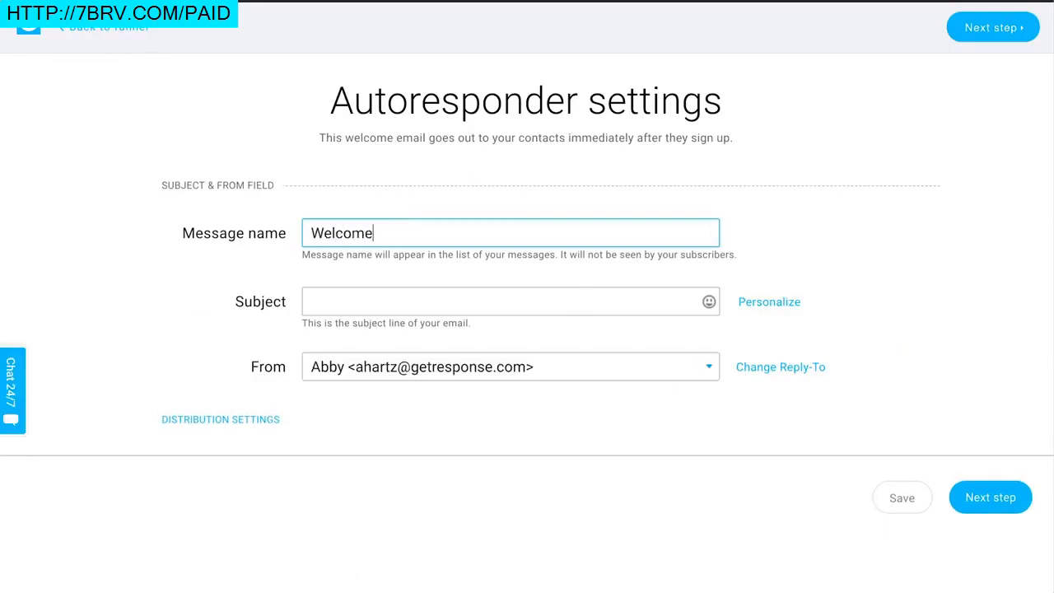
{"action": "left_click", "coordinate": [403, 303]}
{"action": "type", "text": "Here's your free guide!"}
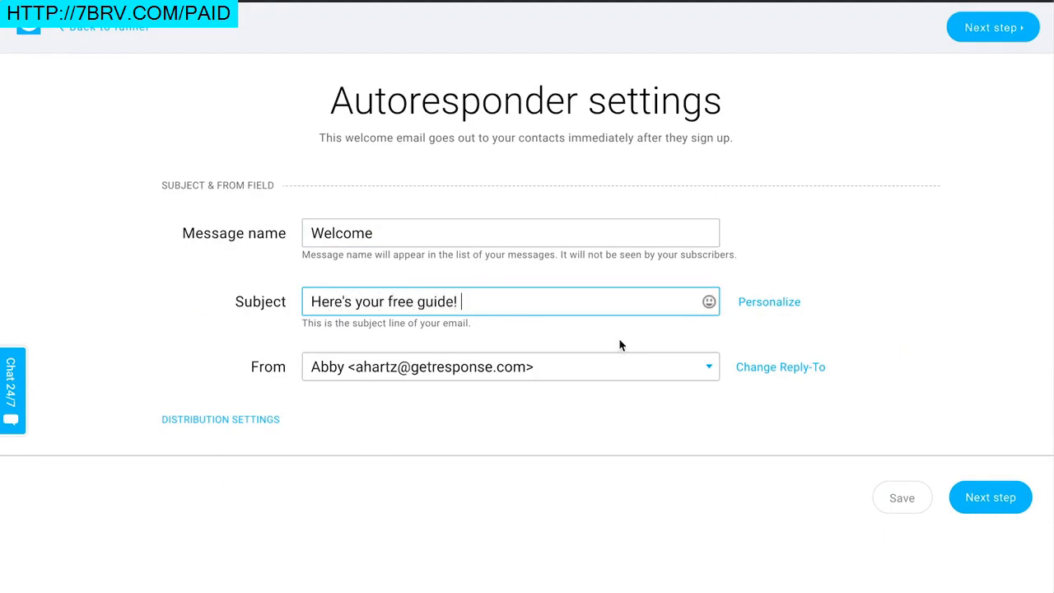
Step: Expand the autoresponder's distribution settings to review them, and proceed to the email template selection
{"action": "left_click", "coordinate": [257, 420]}
{"action": "scroll", "coordinate": [412, 393], "scroll_direction": "down", "scroll_amount": 3}
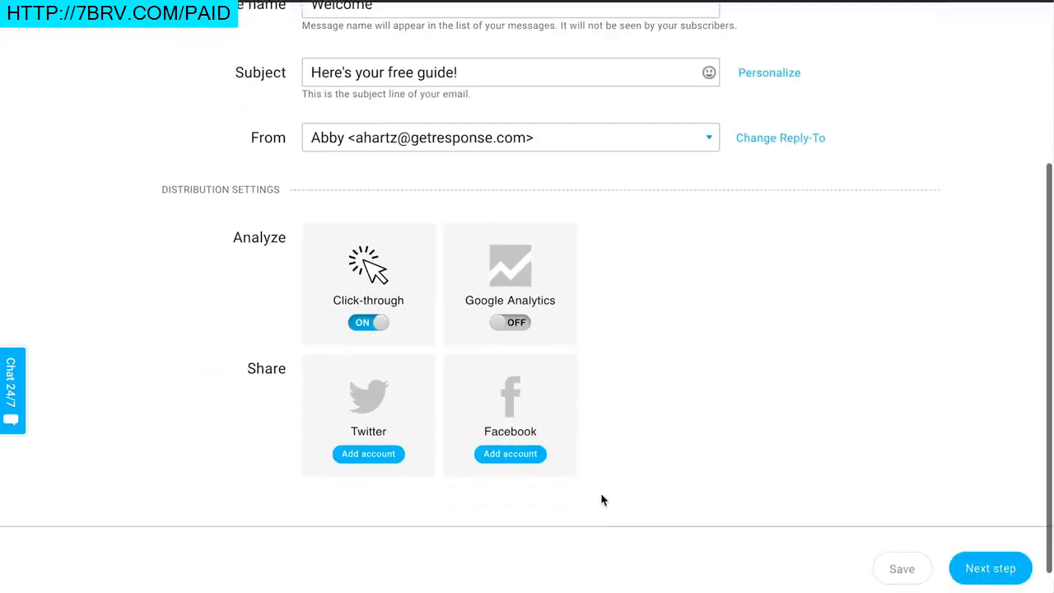
{"action": "left_click", "coordinate": [962, 545]}
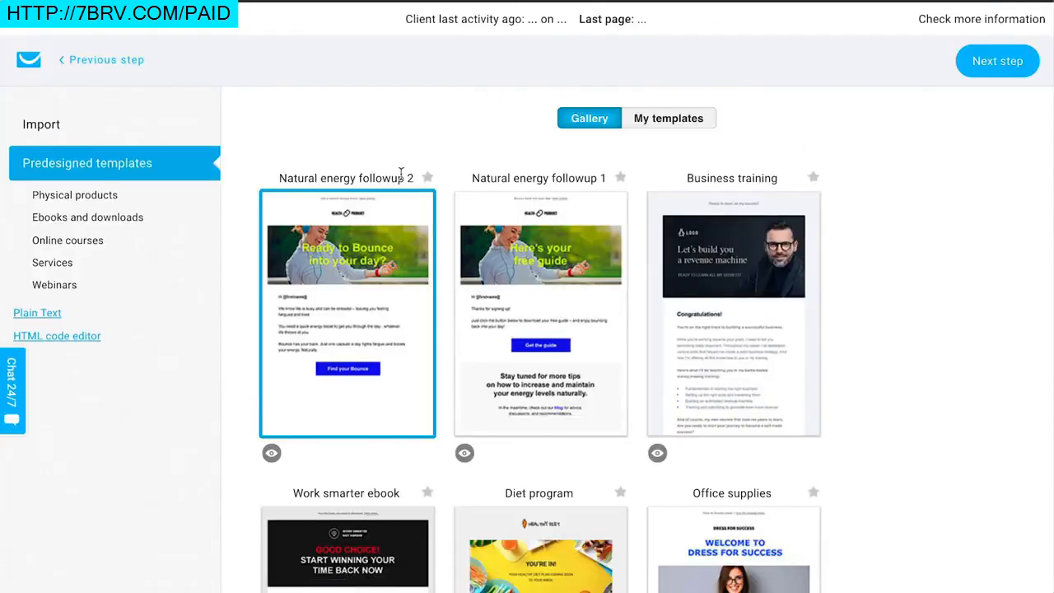
Step: Use the predesigned Natural energy followup 1 template for the welcome email
{"action": "mouse_move", "coordinate": [381, 284]}
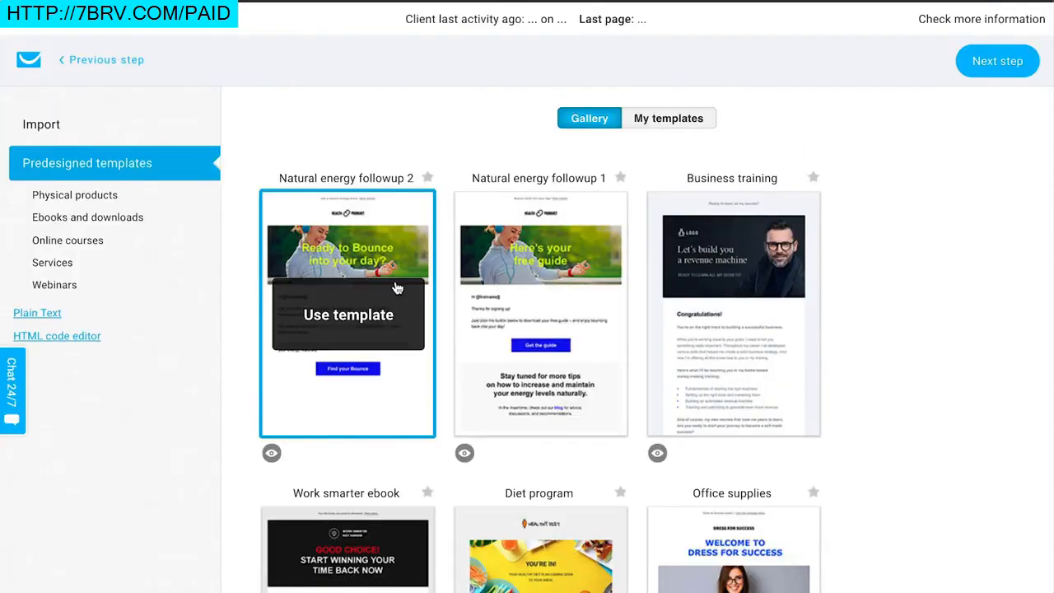
{"action": "mouse_move", "coordinate": [498, 314]}
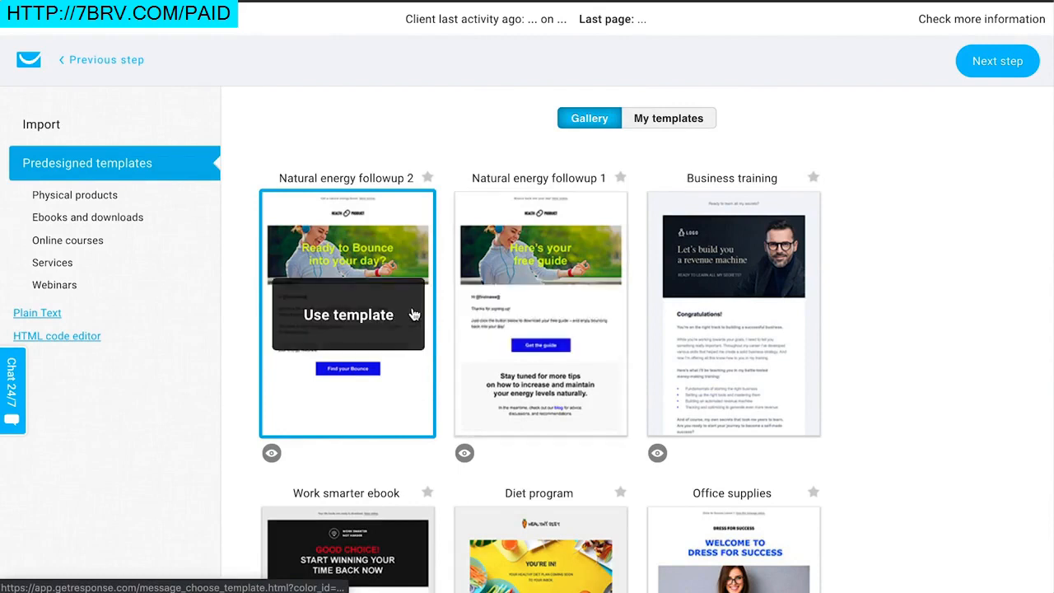
{"action": "mouse_move", "coordinate": [425, 309]}
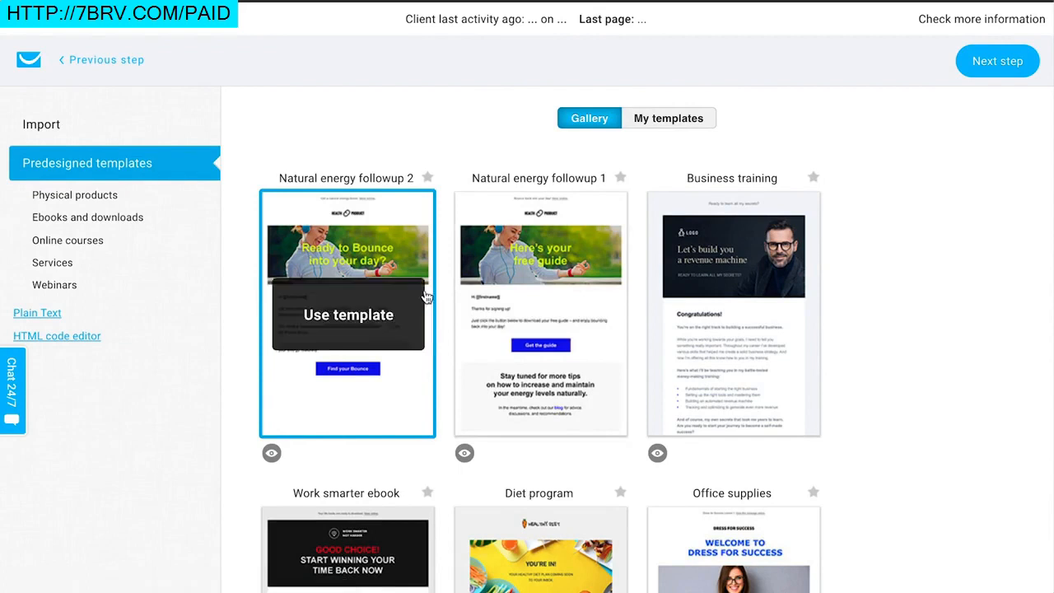
{"action": "mouse_move", "coordinate": [289, 296]}
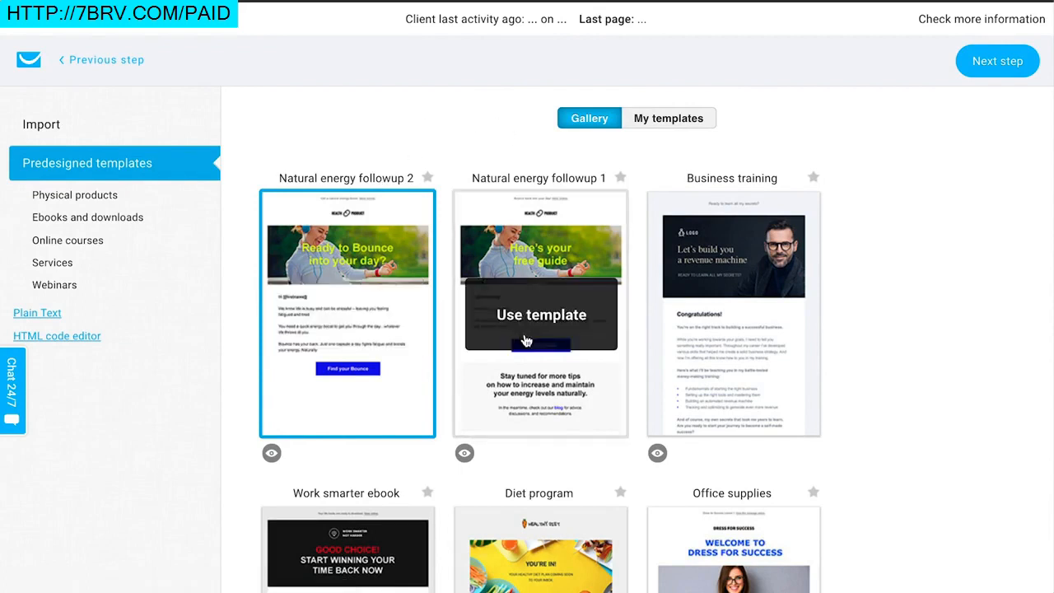
{"action": "mouse_move", "coordinate": [557, 324]}
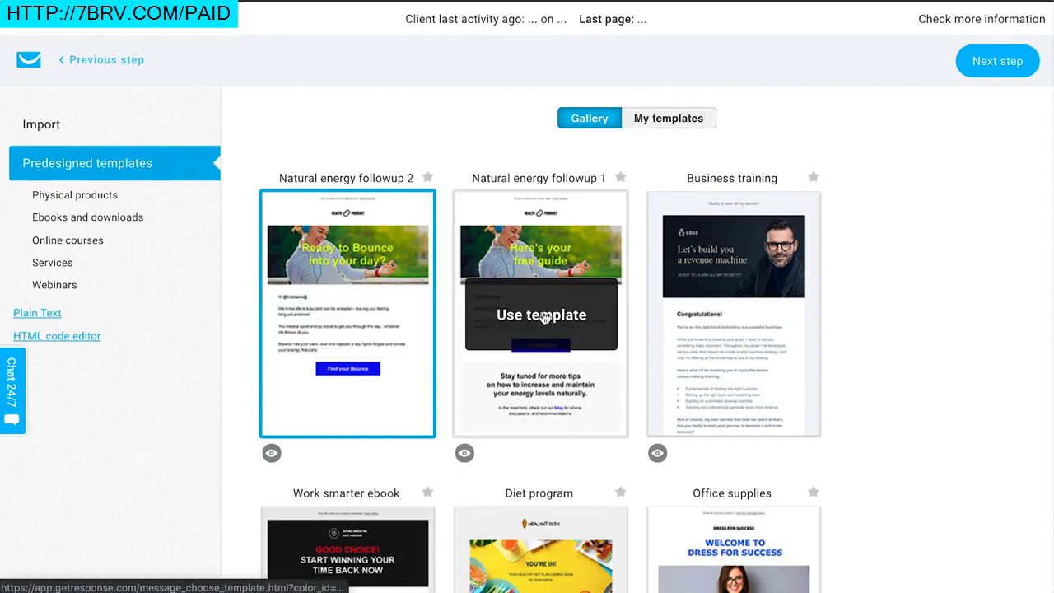
{"action": "left_click", "coordinate": [504, 336]}
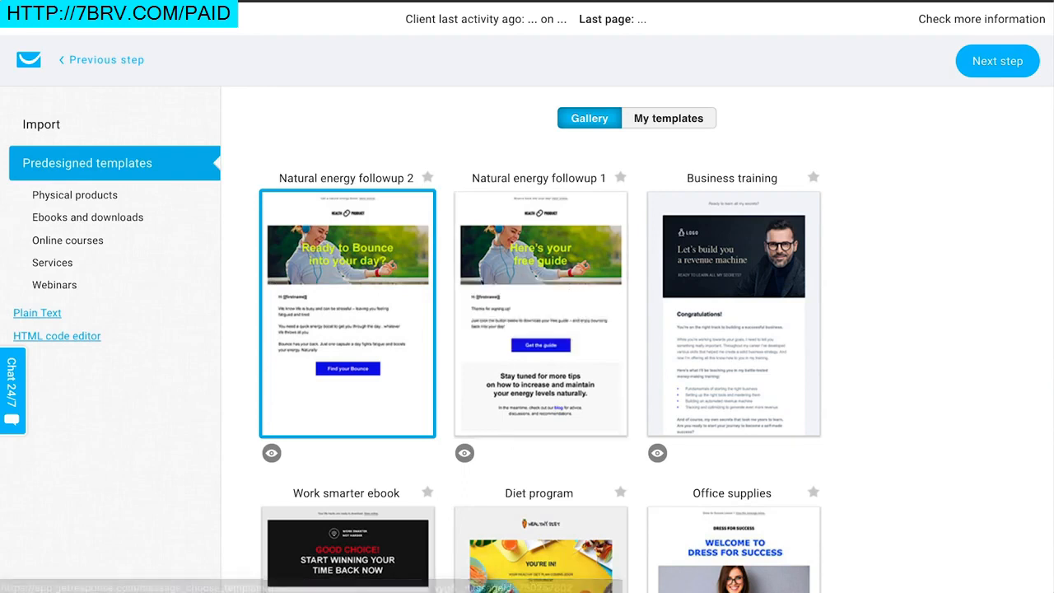
{"action": "mouse_move", "coordinate": [420, 380]}
{"action": "mouse_move", "coordinate": [480, 412]}
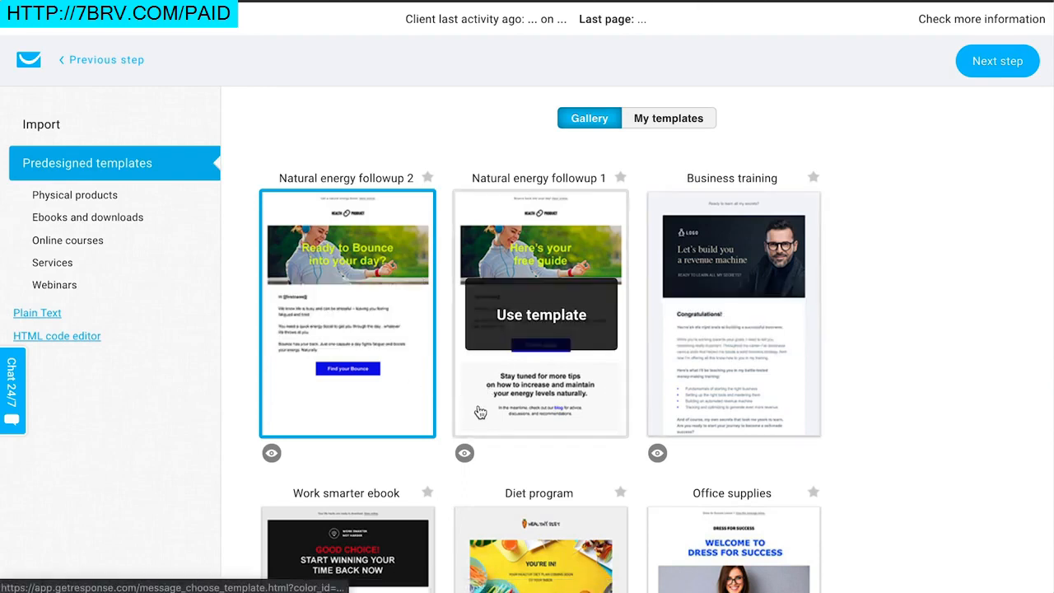
{"action": "left_click", "coordinate": [547, 334]}
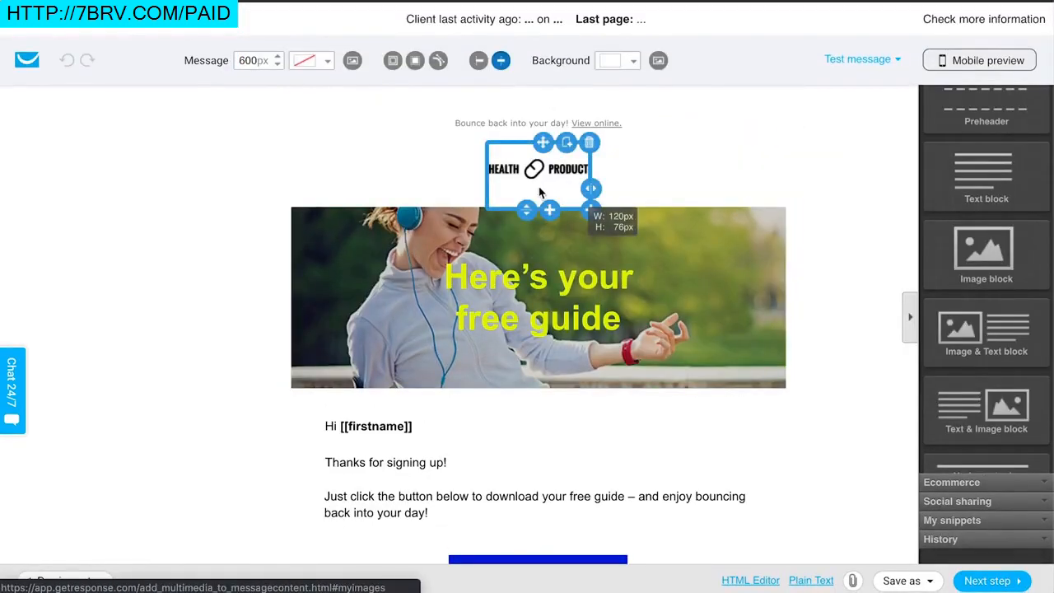
Step: Examine the editing options of the email's logo, main headline and "Get the guide" button without changing them
{"action": "left_click", "coordinate": [539, 189]}
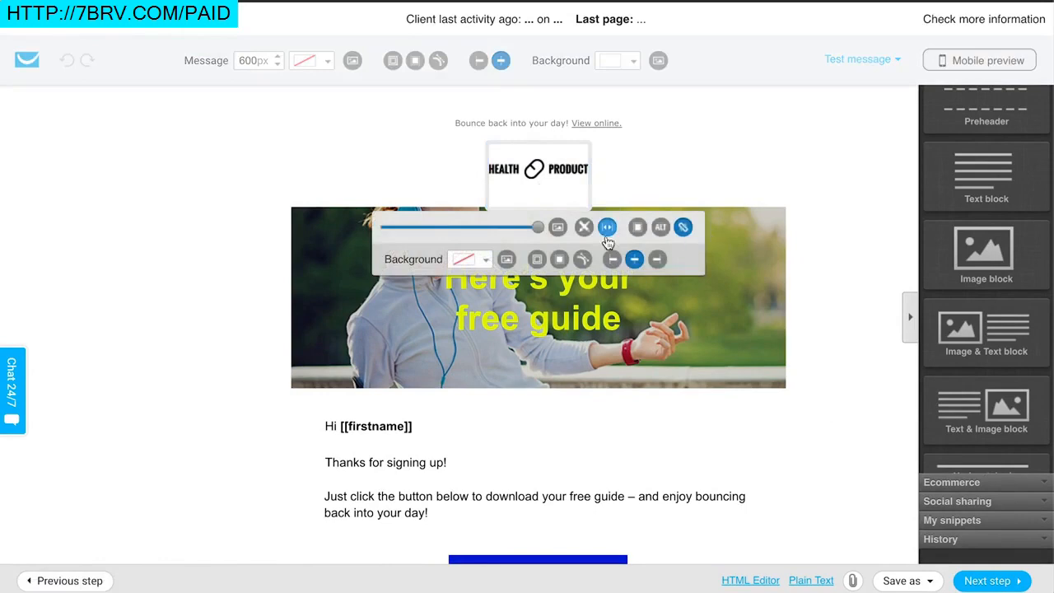
{"action": "left_click", "coordinate": [696, 160]}
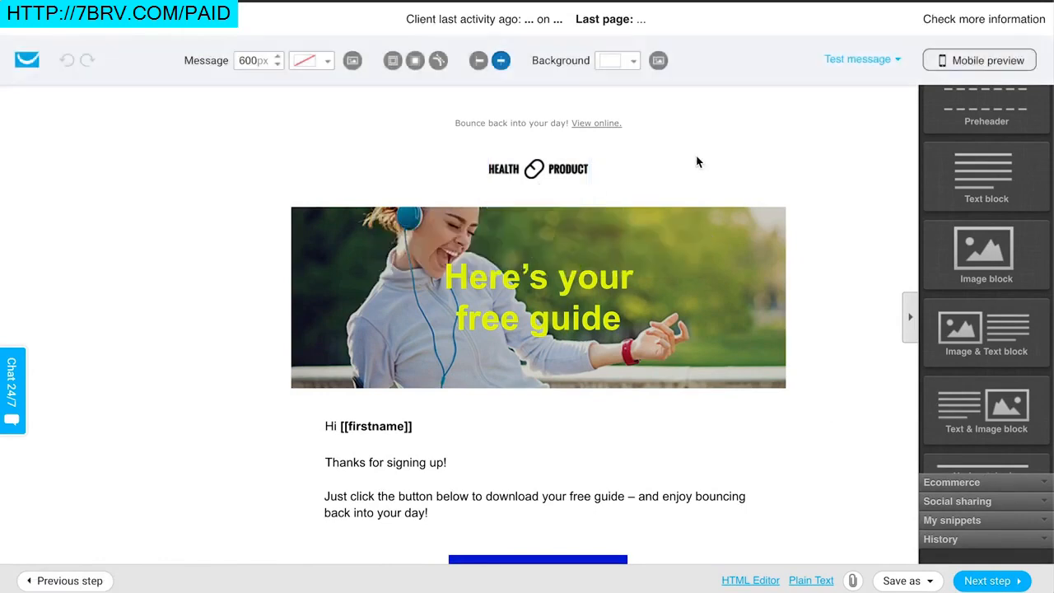
{"action": "scroll", "coordinate": [696, 159], "scroll_direction": "down", "scroll_amount": 2}
{"action": "double_click", "coordinate": [562, 99]}
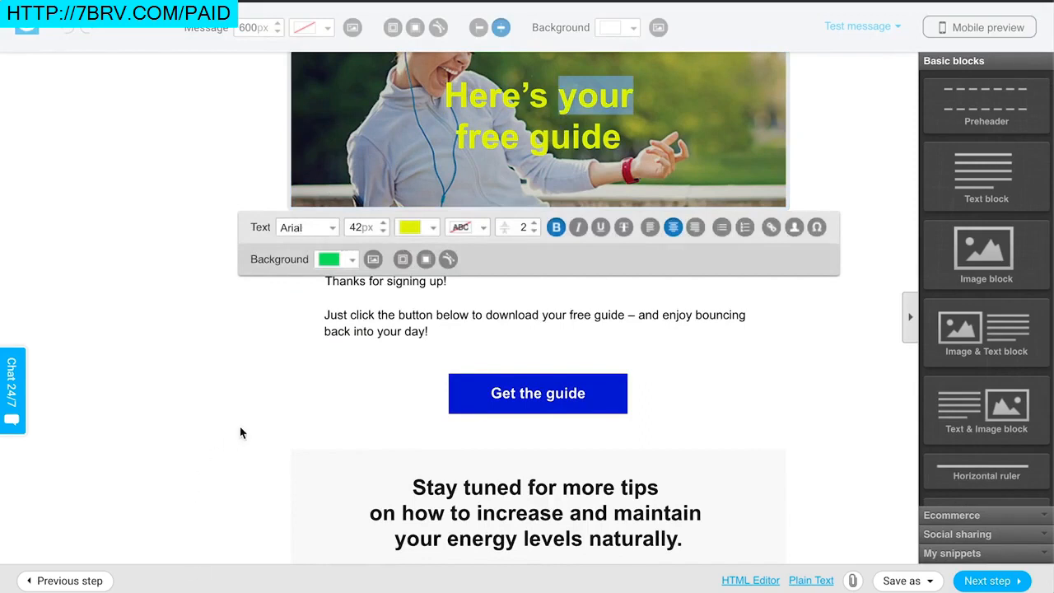
{"action": "left_click", "coordinate": [386, 438]}
{"action": "scroll", "coordinate": [542, 284], "scroll_direction": "down", "scroll_amount": 1}
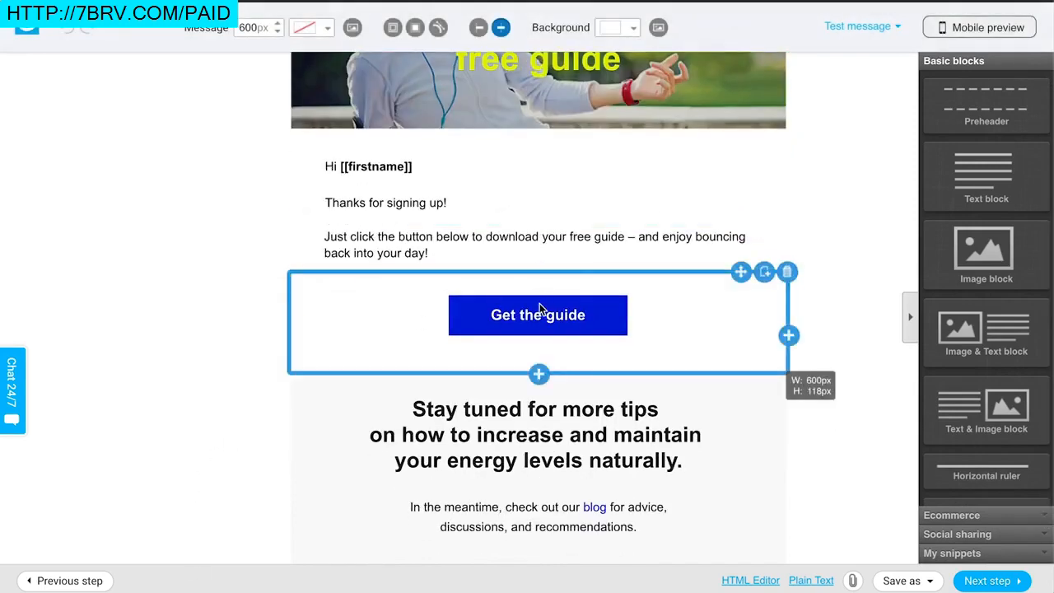
{"action": "left_click", "coordinate": [539, 308]}
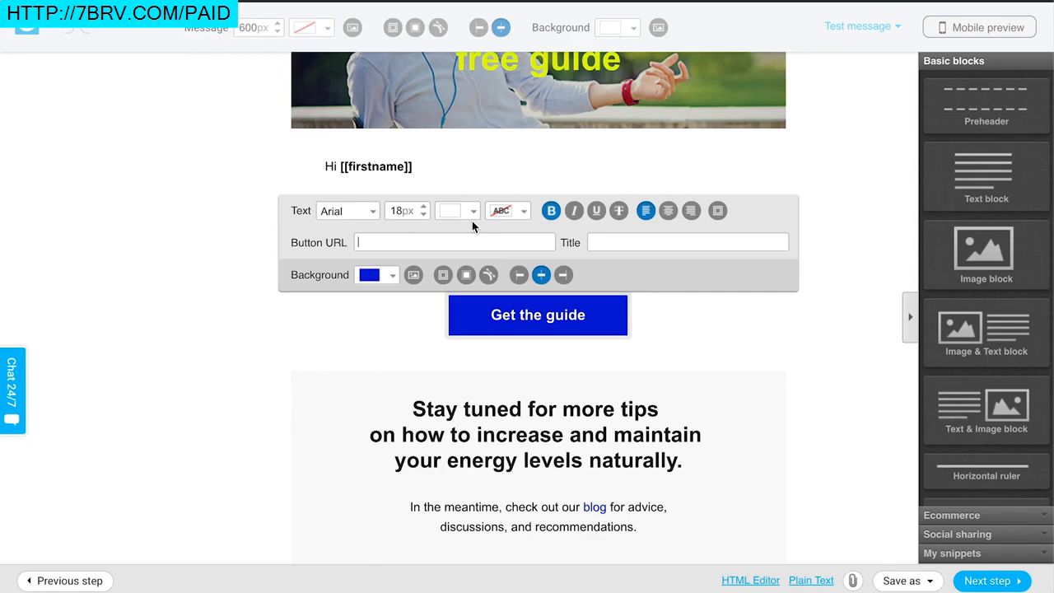
Step: Leave the "Get the guide" button's settings and check the welcome email's attachment options, closing them without adding a file
{"action": "left_click", "coordinate": [376, 357]}
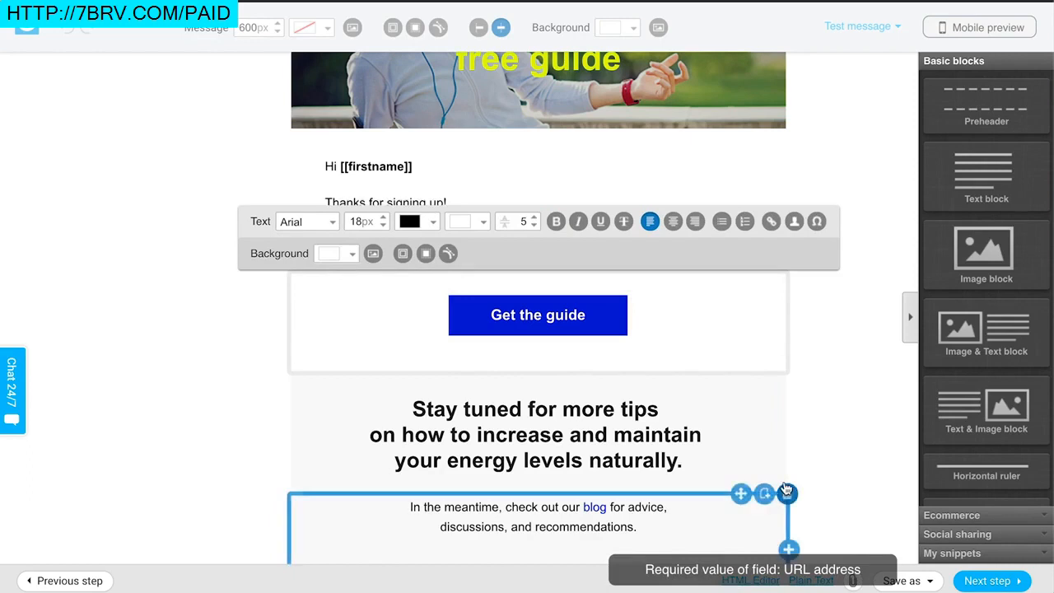
{"action": "left_click", "coordinate": [873, 529]}
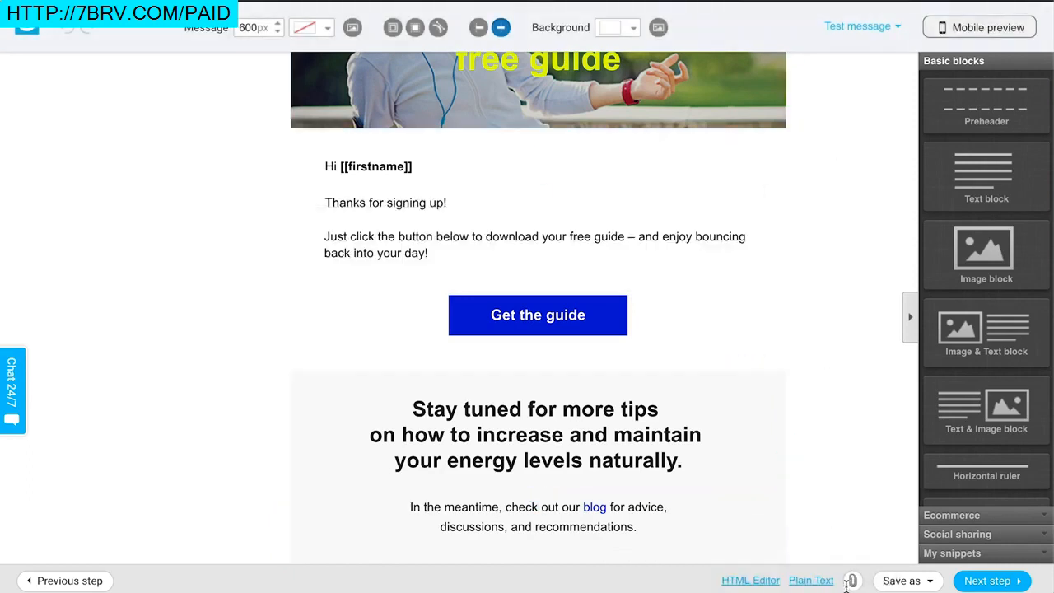
{"action": "left_click", "coordinate": [852, 580]}
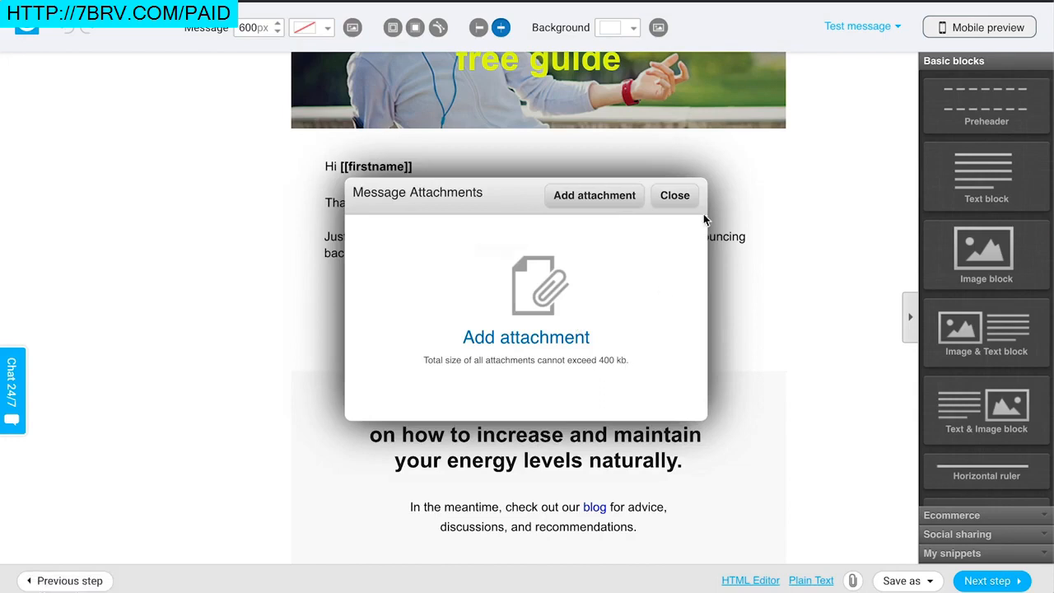
{"action": "left_click", "coordinate": [677, 200]}
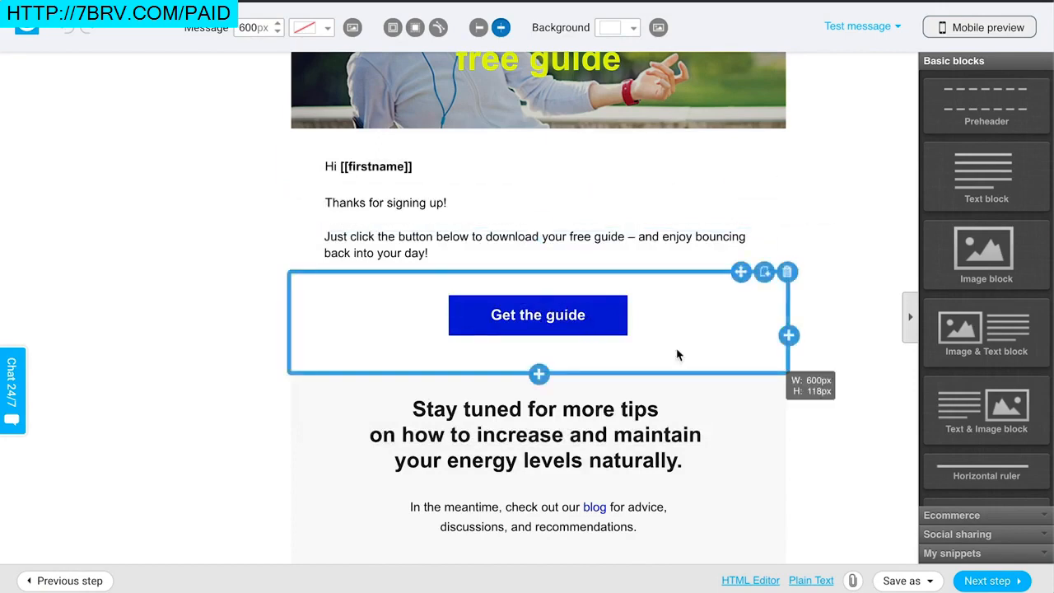
Step: Review the welcome email, finish its design to complete the funnel, and dismiss the Social Ads Creator offer
{"action": "scroll", "coordinate": [698, 375], "scroll_direction": "down", "scroll_amount": 1}
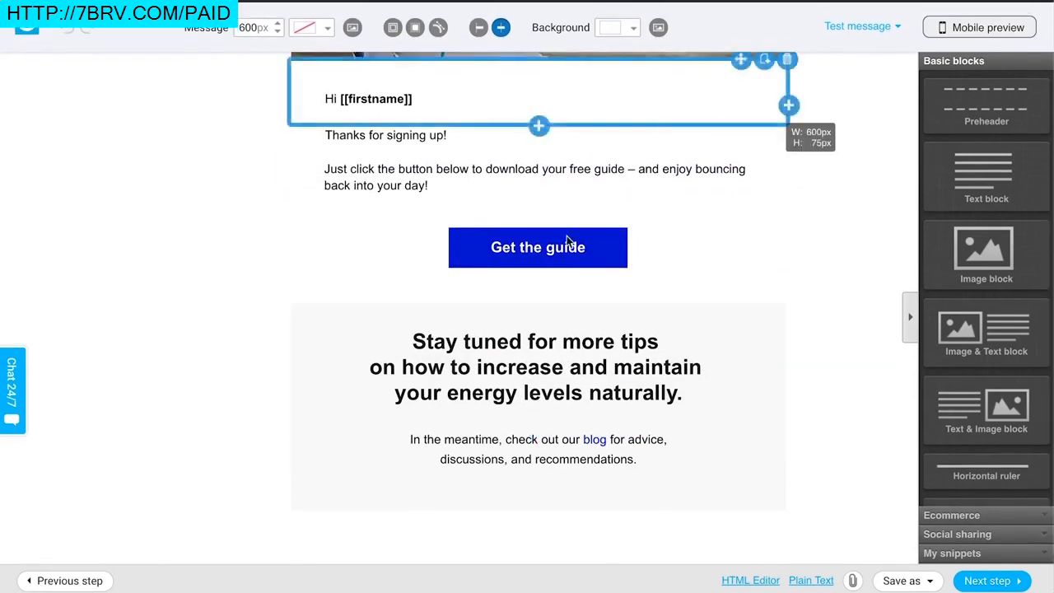
{"action": "scroll", "coordinate": [735, 258], "scroll_direction": "up", "scroll_amount": 3}
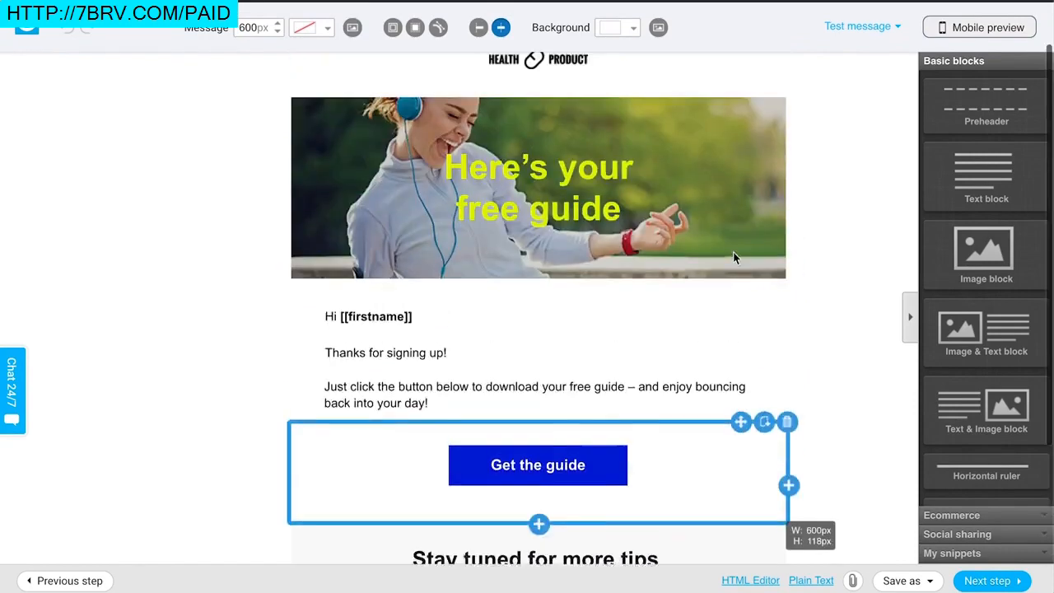
{"action": "scroll", "coordinate": [732, 258], "scroll_direction": "up", "scroll_amount": 2}
{"action": "scroll", "coordinate": [821, 195], "scroll_direction": "down", "scroll_amount": 1}
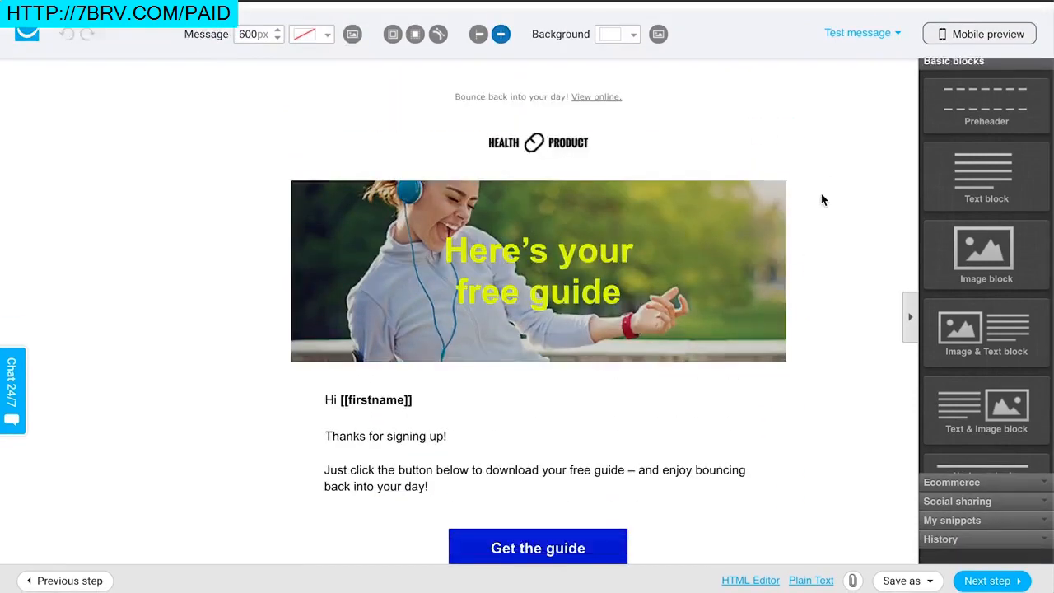
{"action": "scroll", "coordinate": [821, 195], "scroll_direction": "down", "scroll_amount": 4}
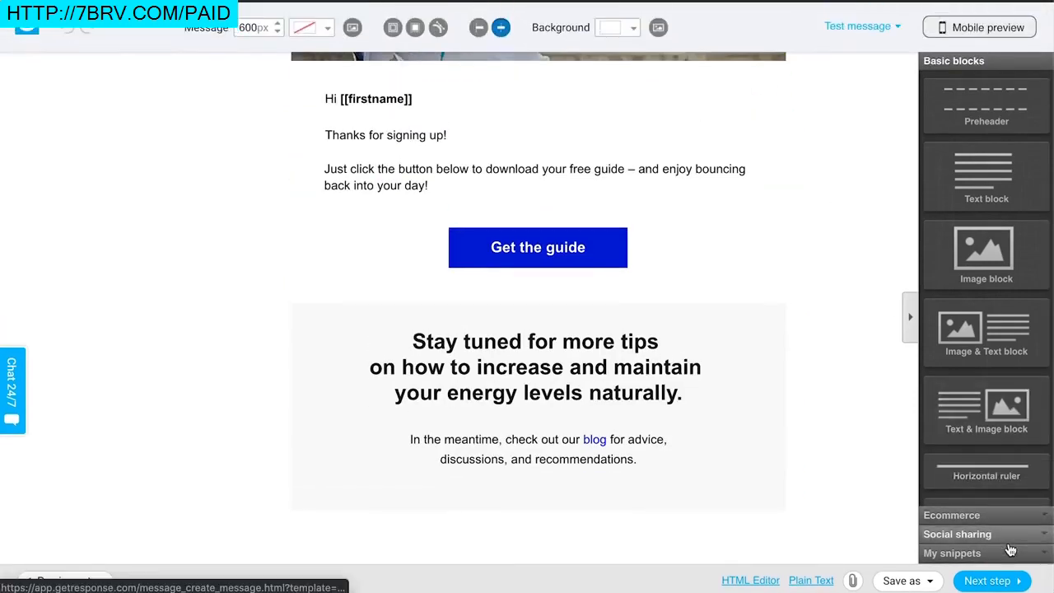
{"action": "left_click", "coordinate": [993, 582]}
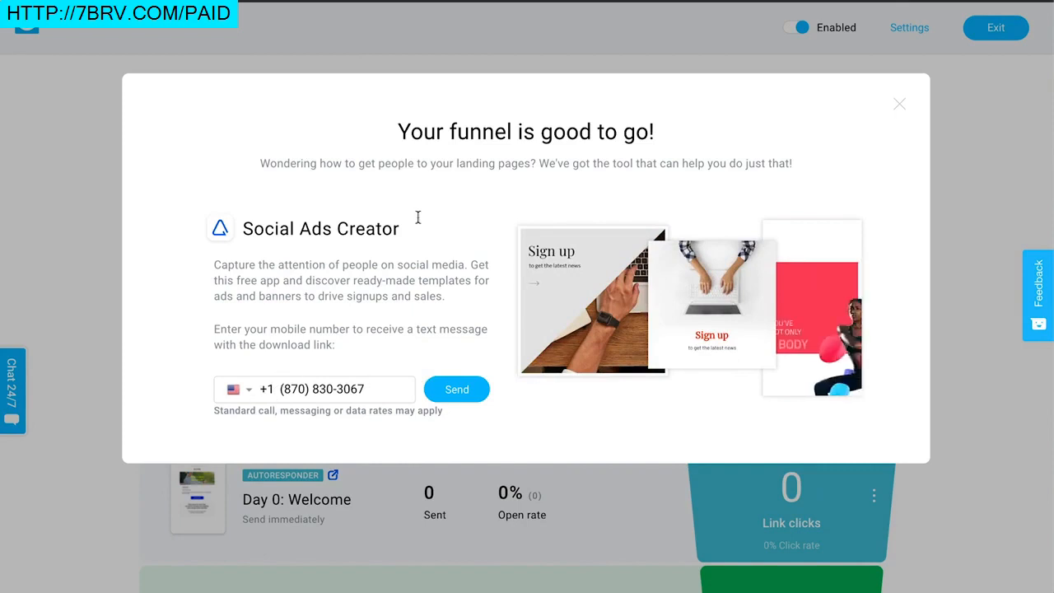
{"action": "left_click", "coordinate": [895, 103]}
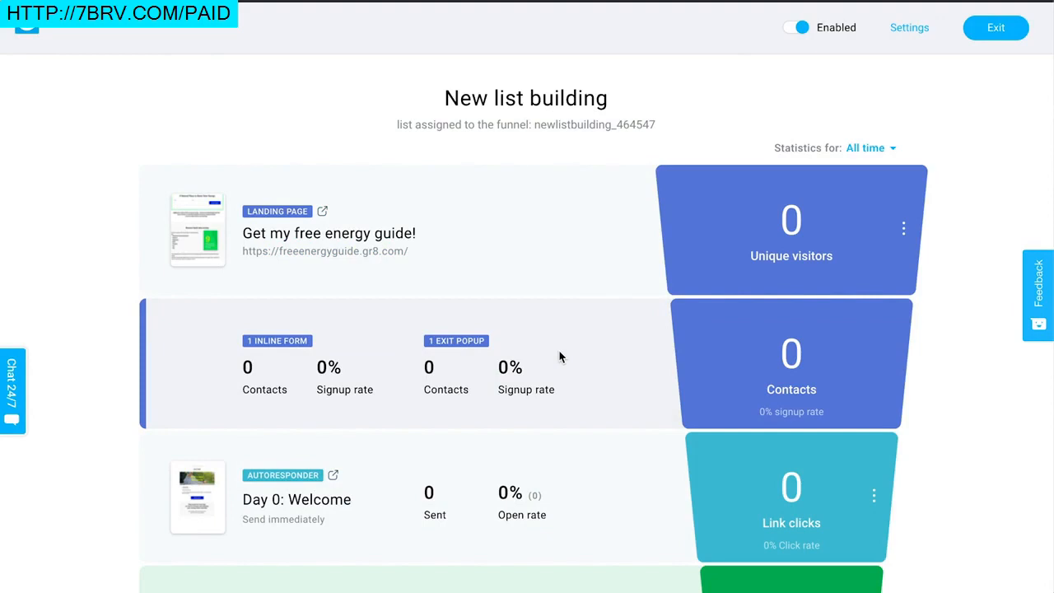
Step: Add another autoresponder email to the funnel, named "Message 2" and scheduled for day 2
{"action": "scroll", "coordinate": [559, 356], "scroll_direction": "down", "scroll_amount": 3}
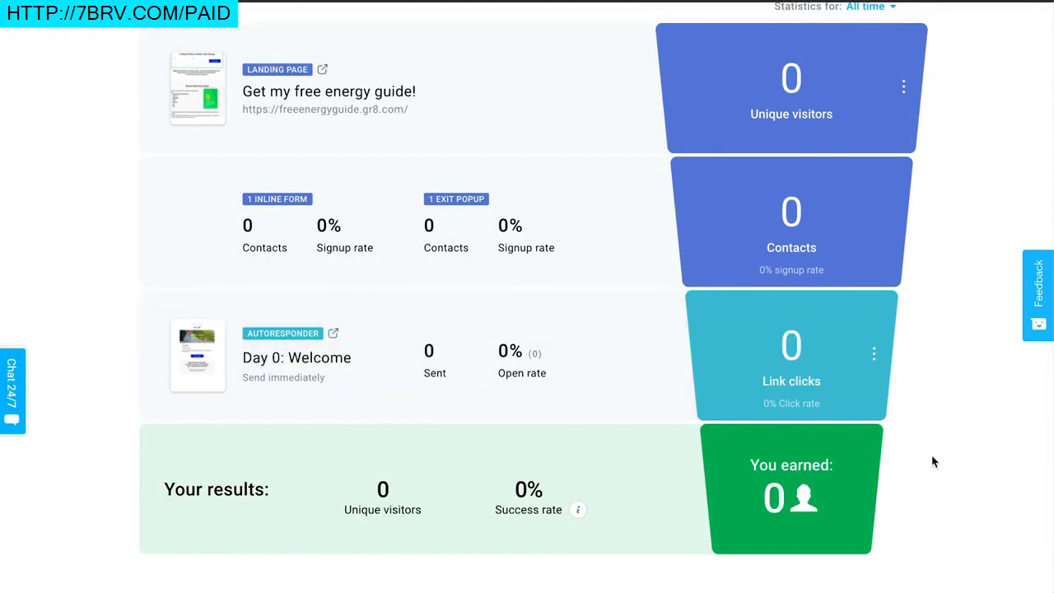
{"action": "left_click", "coordinate": [873, 354]}
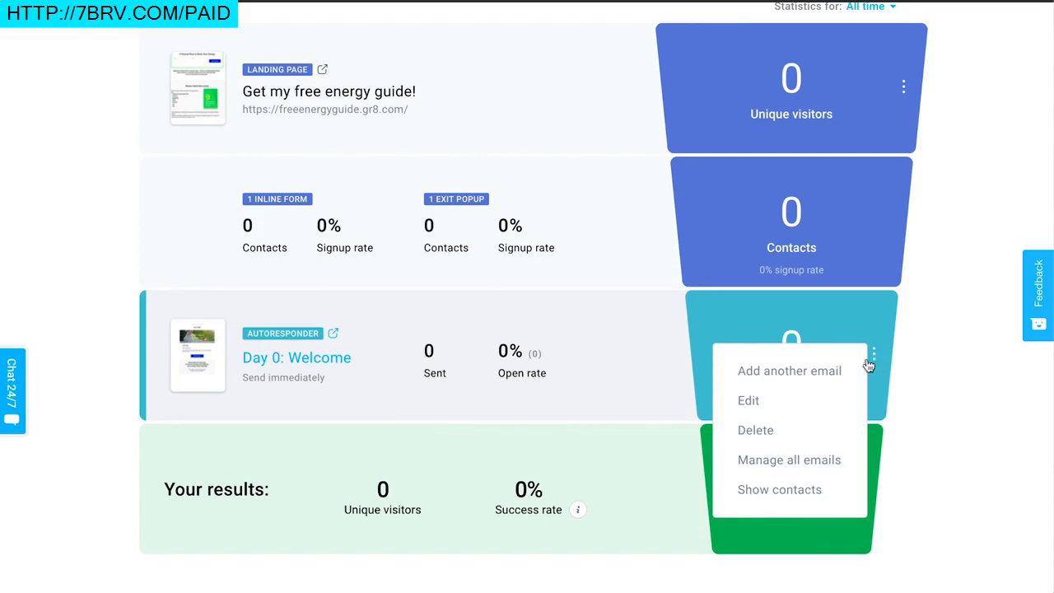
{"action": "left_click", "coordinate": [838, 375]}
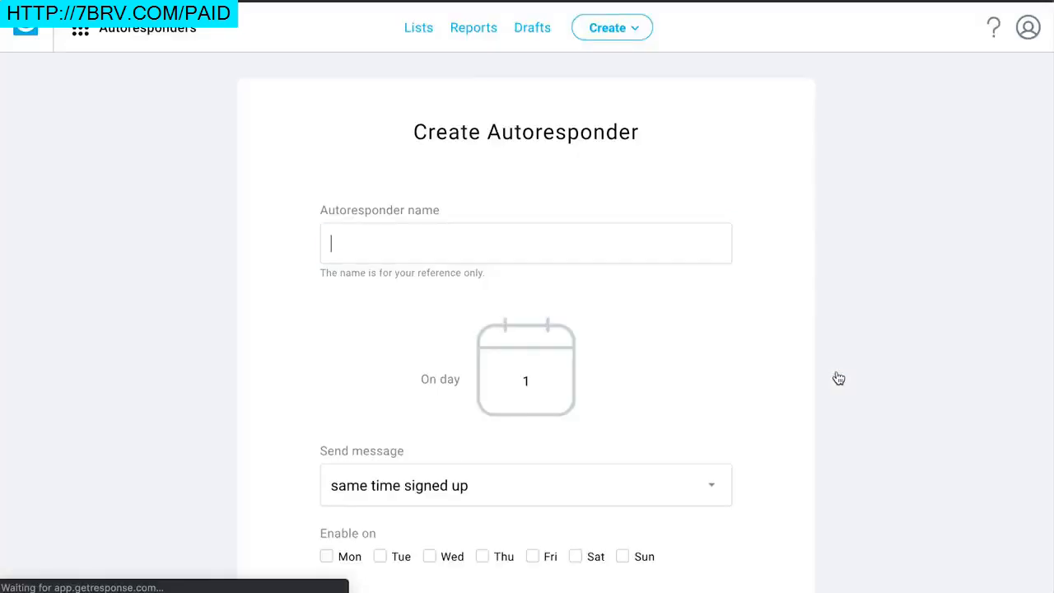
{"action": "type", "text": "Message 2"}
{"action": "scroll", "coordinate": [572, 334], "scroll_direction": "down", "scroll_amount": 1}
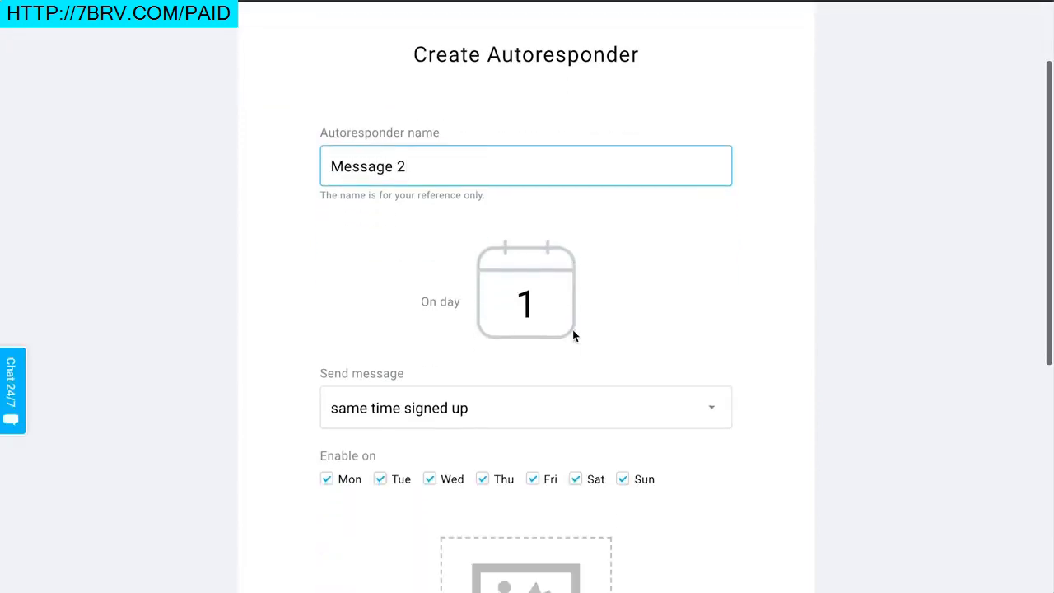
{"action": "left_click", "coordinate": [531, 303]}
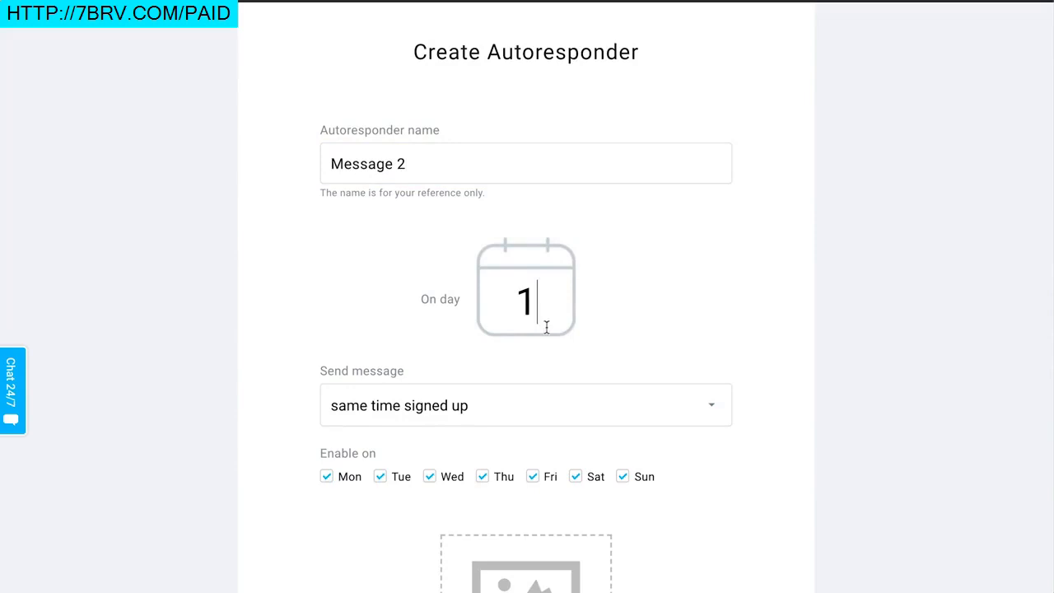
{"action": "left_click_drag", "start_coordinate": [532, 313], "coordinate": [516, 313]}
{"action": "left_click", "coordinate": [544, 294]}
{"action": "key", "text": "BackSpace"}
{"action": "type", "text": "2"}
Step: Create the autoresponder's email named "Message 2" with the subject "Here's your first batch of healthy tips!" from the Natural energy followup 2 template
{"action": "scroll", "coordinate": [776, 335], "scroll_direction": "down", "scroll_amount": 1}
{"action": "scroll", "coordinate": [775, 335], "scroll_direction": "down", "scroll_amount": 4}
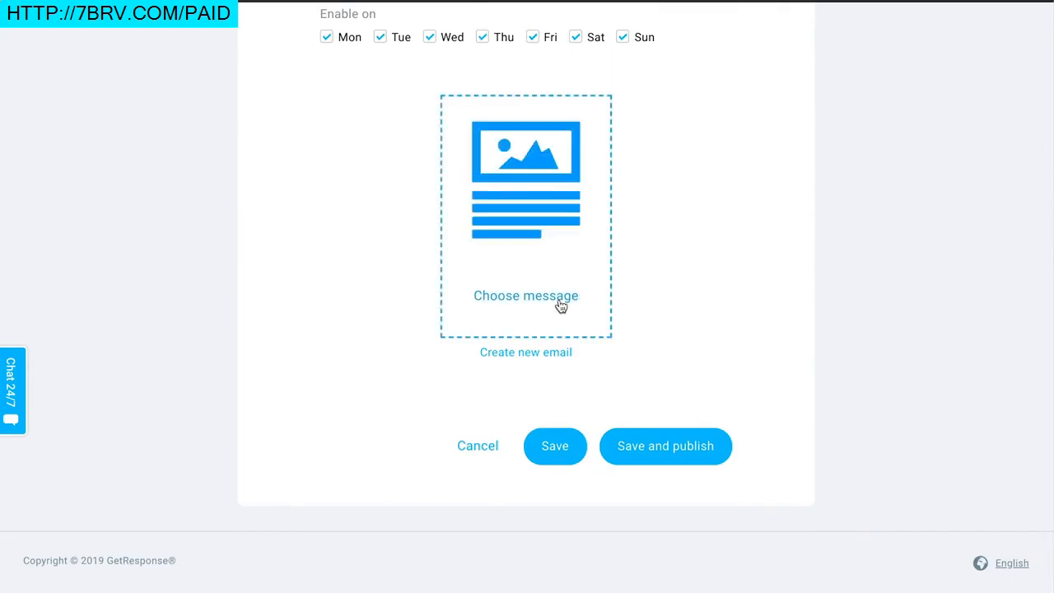
{"action": "left_click", "coordinate": [540, 359]}
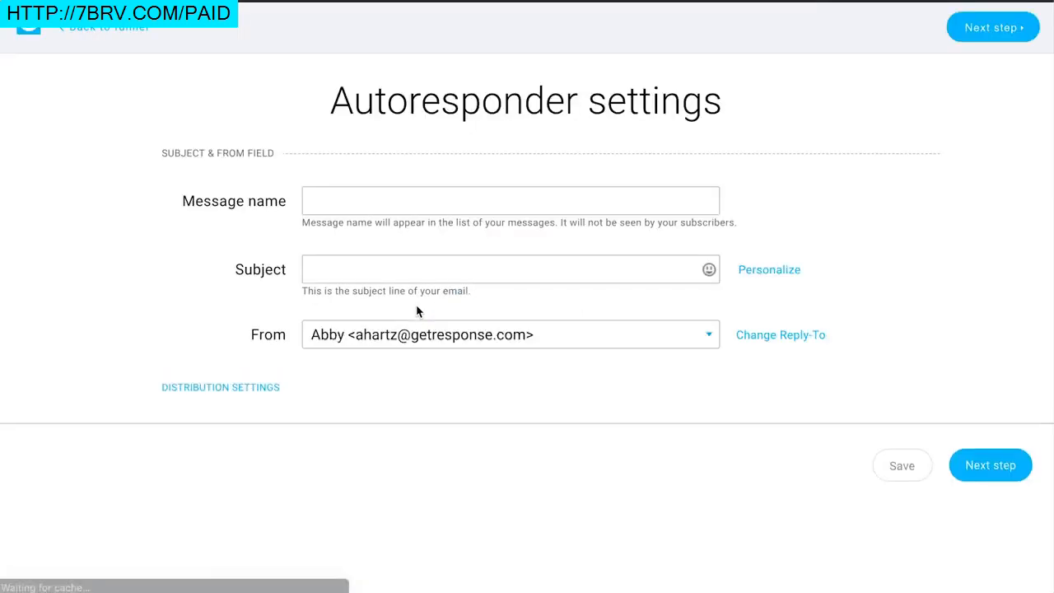
{"action": "left_click", "coordinate": [404, 210]}
{"action": "type", "text": "Message 2"}
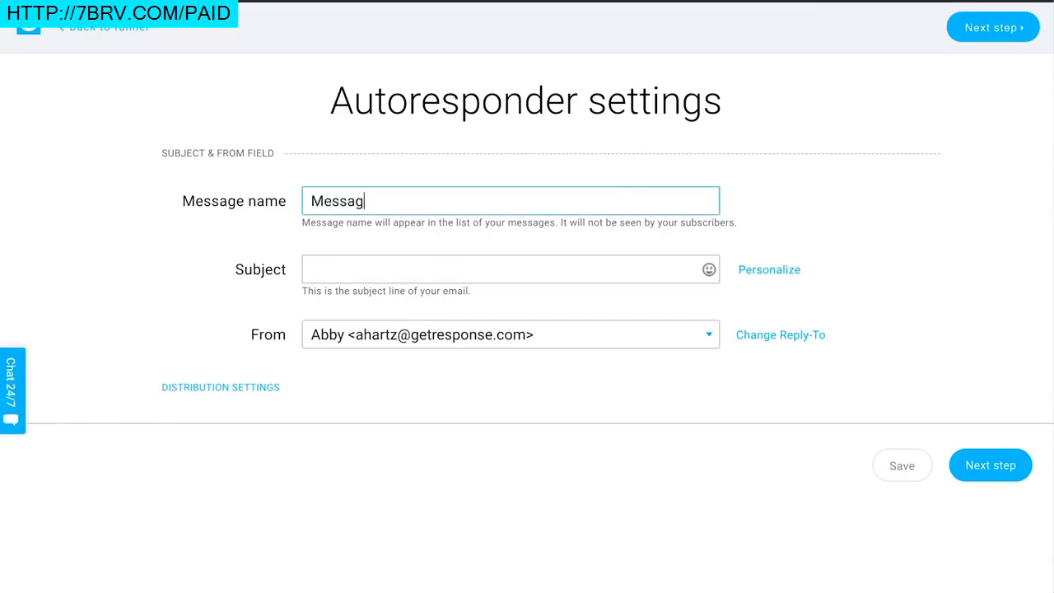
{"action": "left_click", "coordinate": [433, 272]}
{"action": "type", "text": "Here's your first batch of healthy tips!"}
{"action": "left_click", "coordinate": [996, 463]}
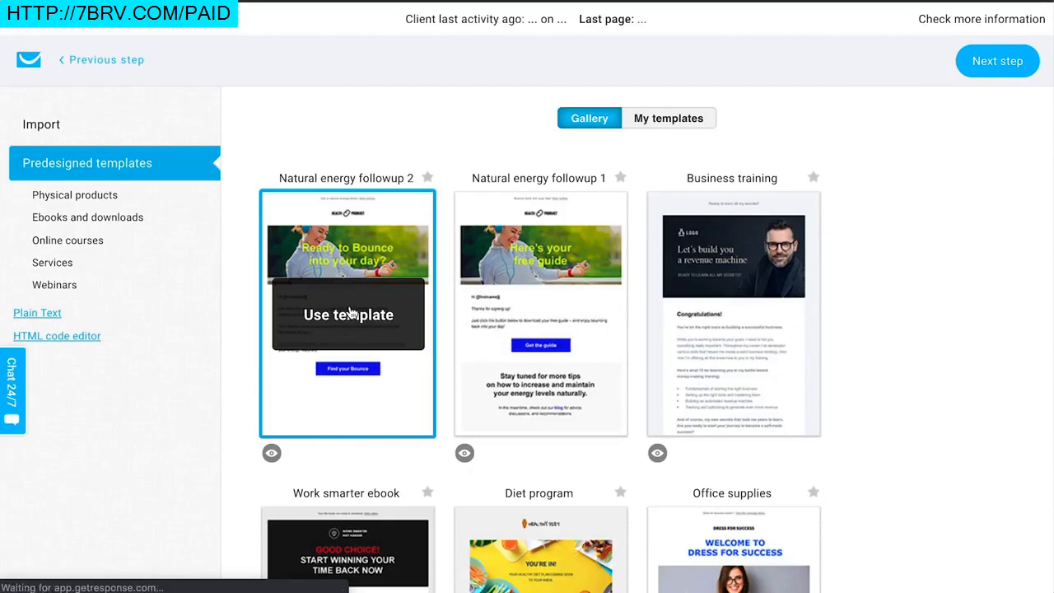
{"action": "left_click", "coordinate": [350, 313]}
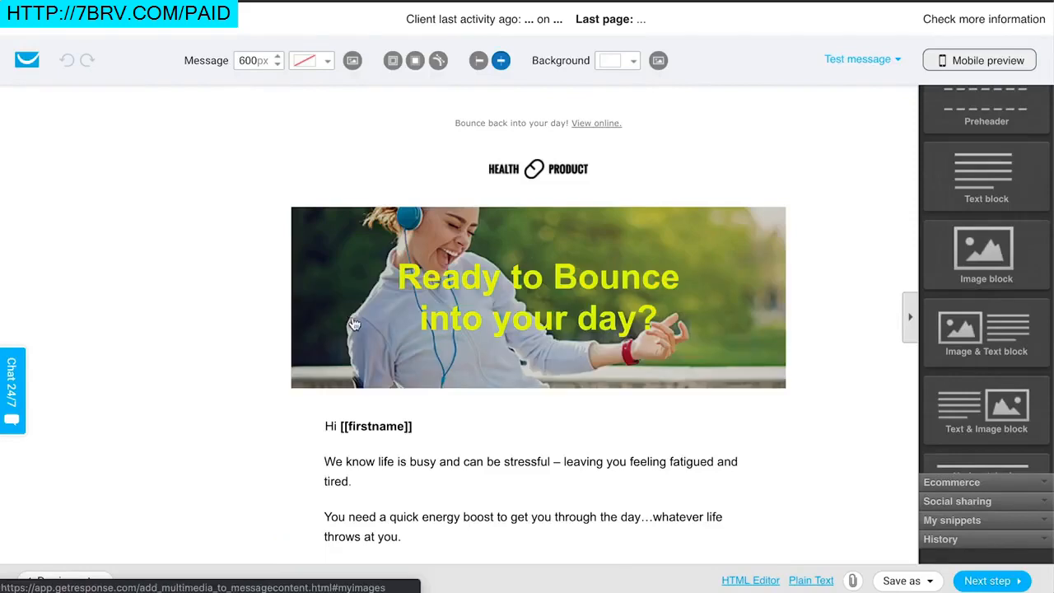
Step: Examine the second email's headline, body text and "Find your Bounce" button, and the basic blocks available for it
{"action": "scroll", "coordinate": [603, 437], "scroll_direction": "down", "scroll_amount": 3}
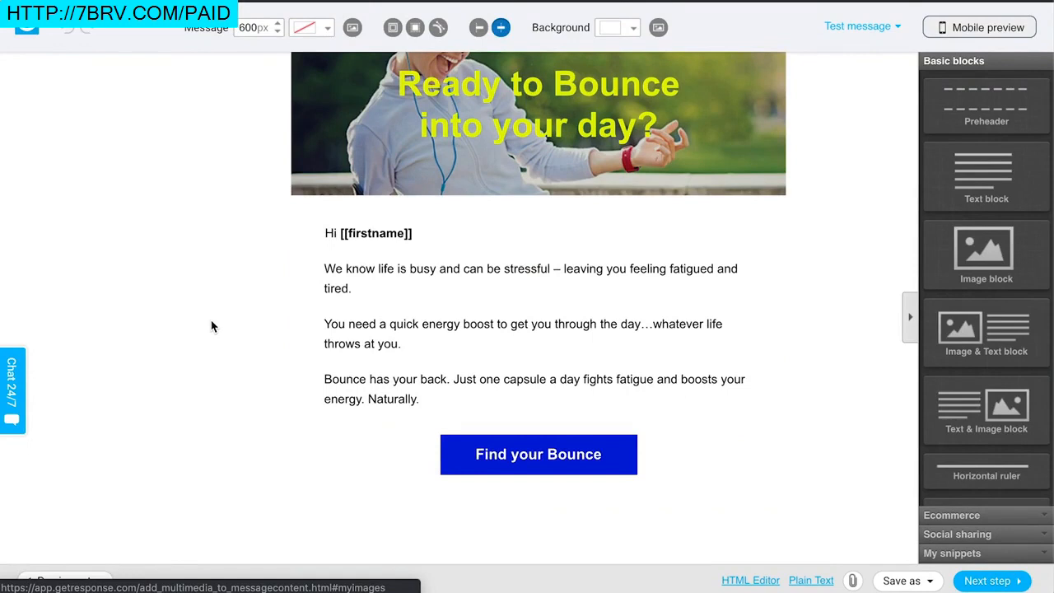
{"action": "scroll", "coordinate": [212, 320], "scroll_direction": "up", "scroll_amount": 3}
{"action": "scroll", "coordinate": [212, 320], "scroll_direction": "down", "scroll_amount": 3}
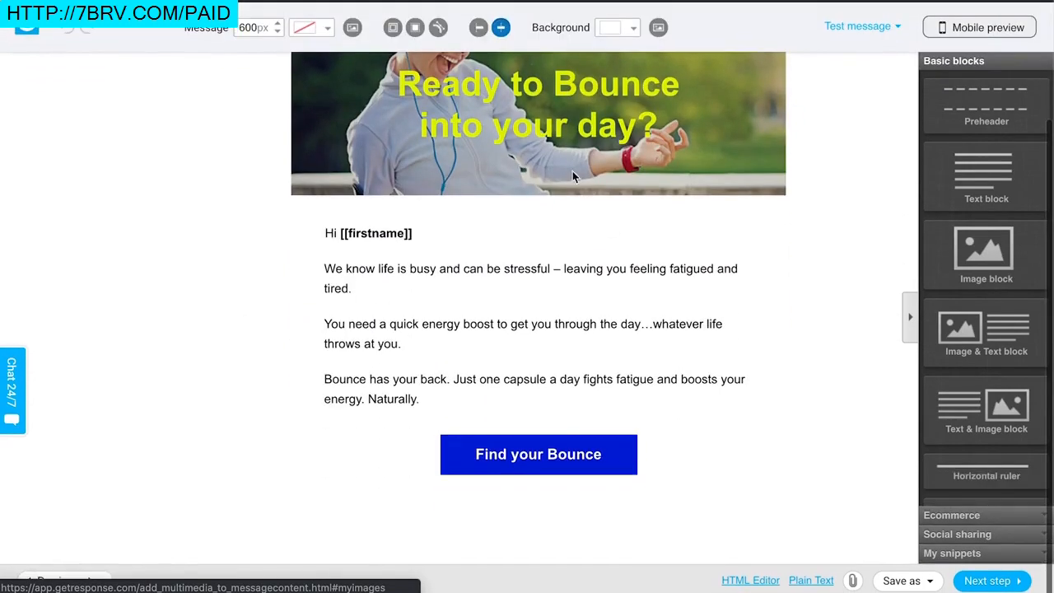
{"action": "scroll", "coordinate": [613, 428], "scroll_direction": "up", "scroll_amount": 3}
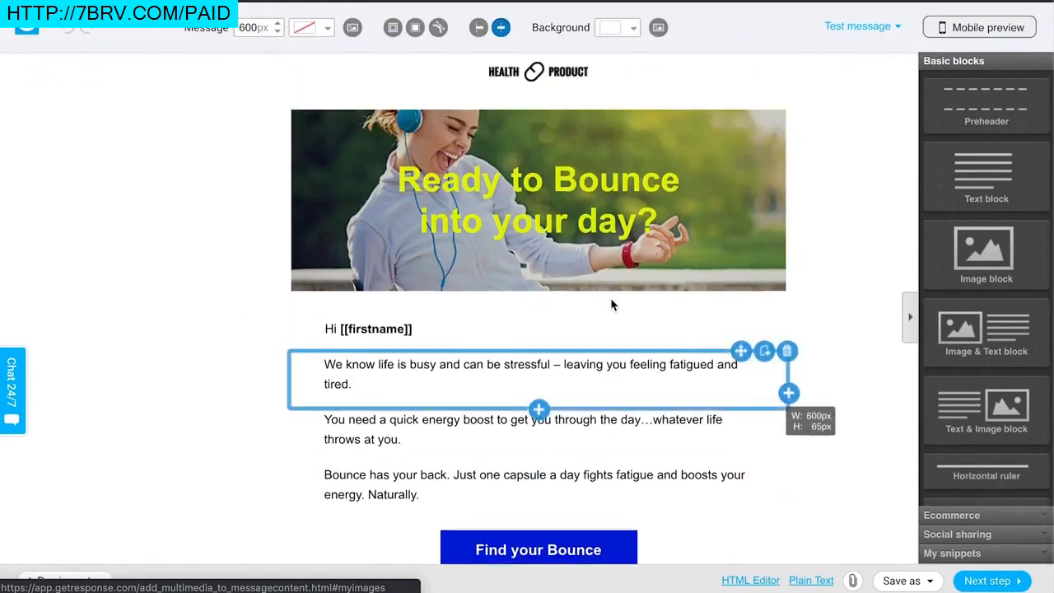
{"action": "scroll", "coordinate": [871, 358], "scroll_direction": "down", "scroll_amount": 3}
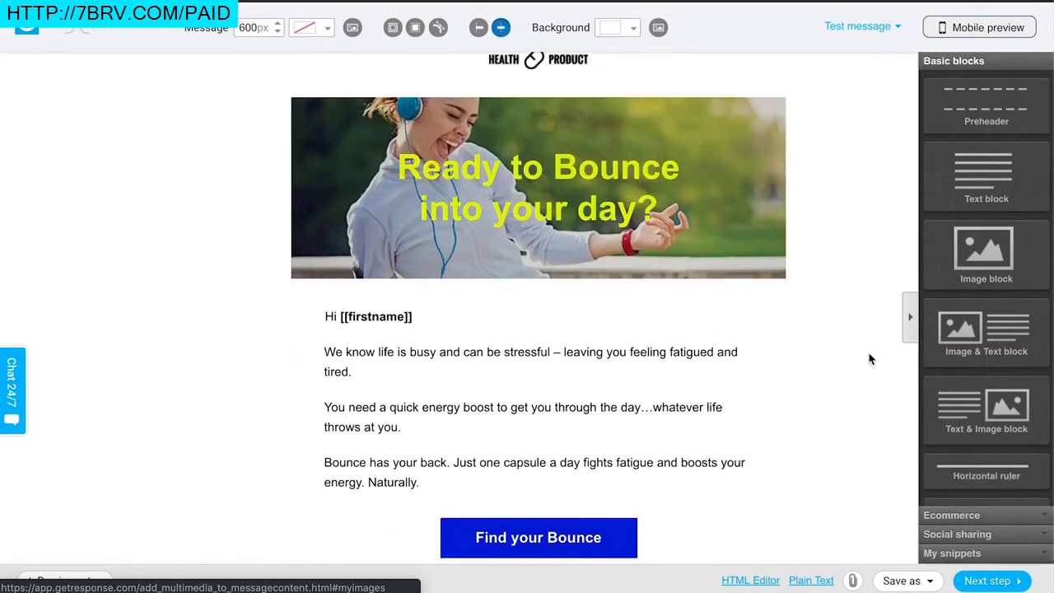
{"action": "scroll", "coordinate": [992, 370], "scroll_direction": "down", "scroll_amount": 3}
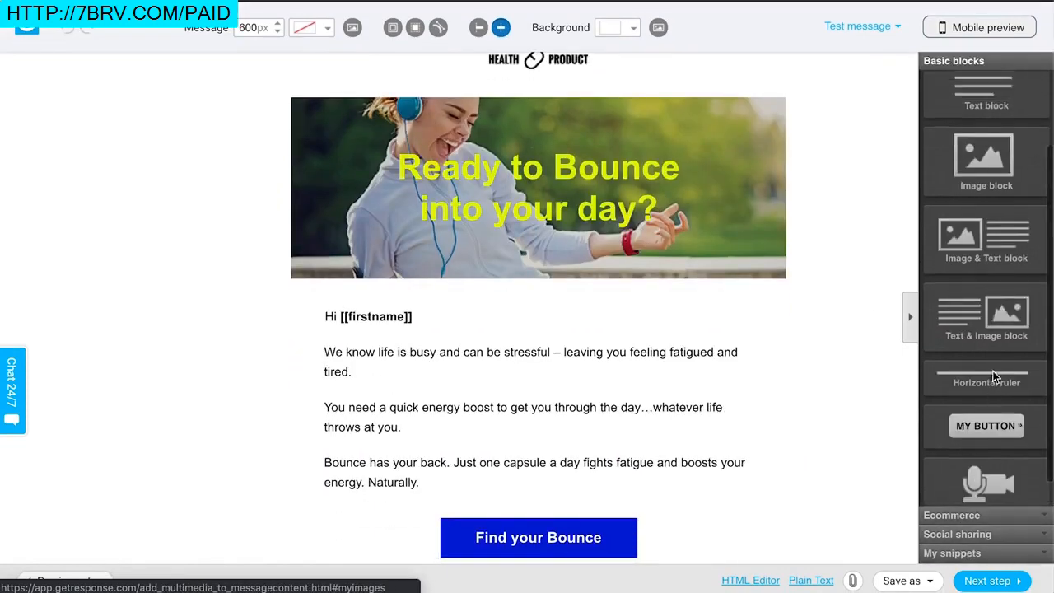
{"action": "scroll", "coordinate": [992, 371], "scroll_direction": "up", "scroll_amount": 3}
{"action": "scroll", "coordinate": [985, 369], "scroll_direction": "down", "scroll_amount": 3}
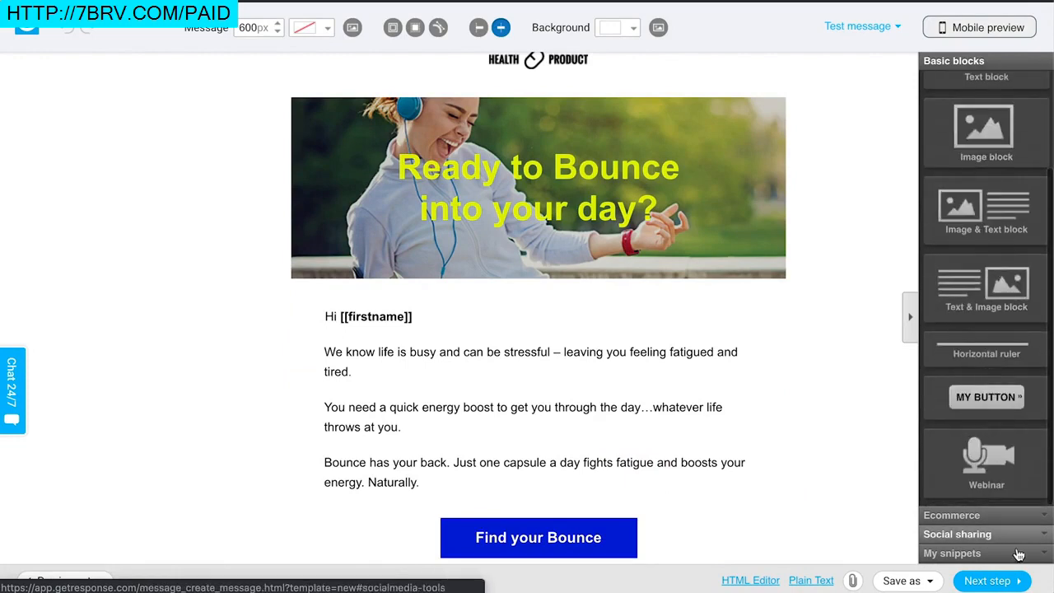
Step: Finish the second email's design, and save and publish the Message 2 autoresponder
{"action": "left_click", "coordinate": [997, 583]}
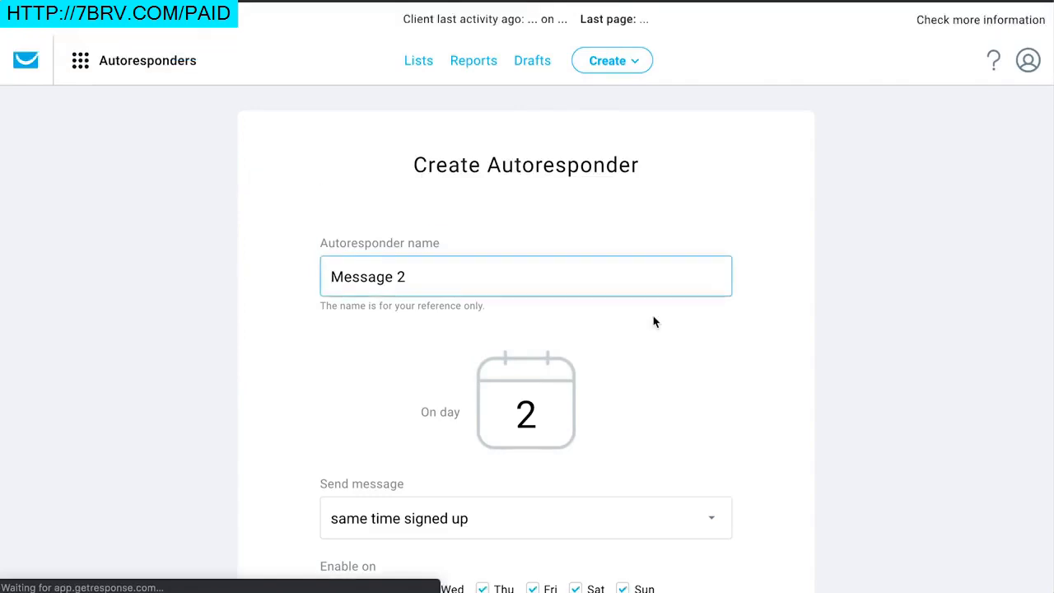
{"action": "scroll", "coordinate": [653, 322], "scroll_direction": "down", "scroll_amount": 5}
{"action": "scroll", "coordinate": [708, 437], "scroll_direction": "down", "scroll_amount": 3}
{"action": "left_click", "coordinate": [677, 450]}
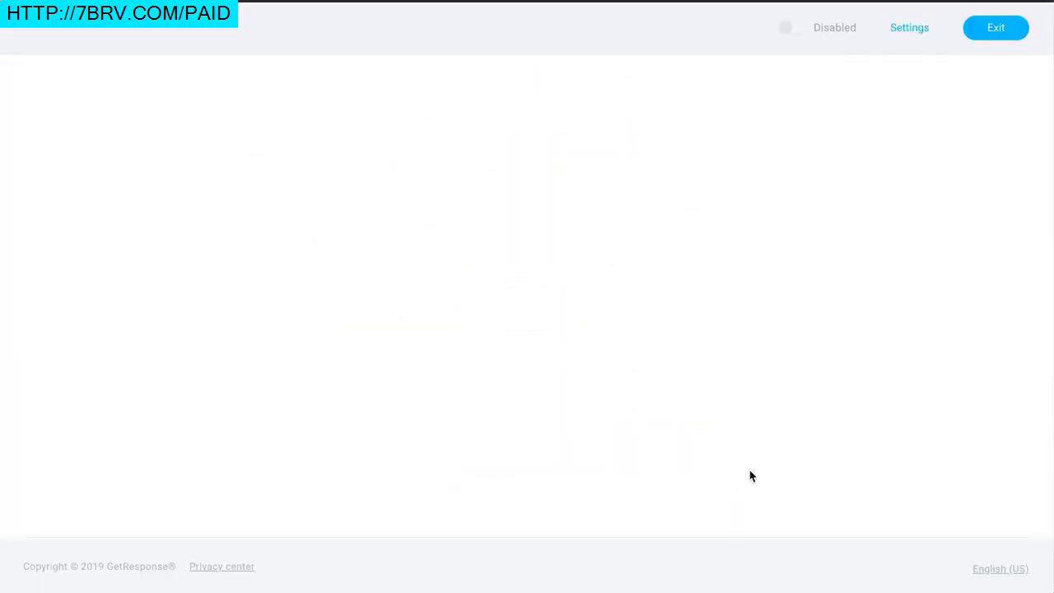
Step: Check the funnel overview and the management options for its autoresponder emails
{"action": "scroll", "coordinate": [835, 451], "scroll_direction": "down", "scroll_amount": 5}
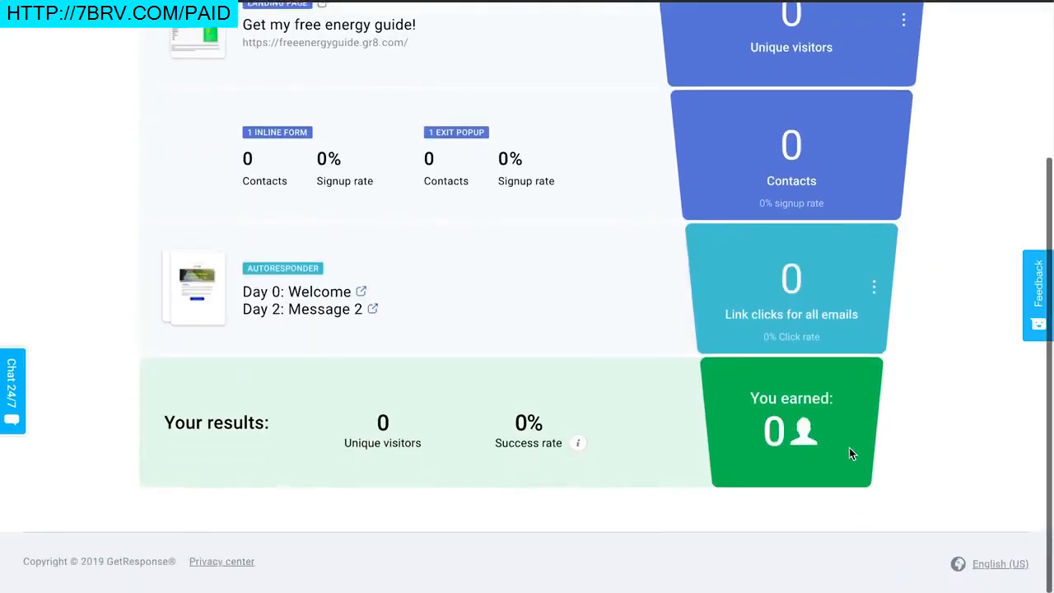
{"action": "left_click", "coordinate": [874, 288]}
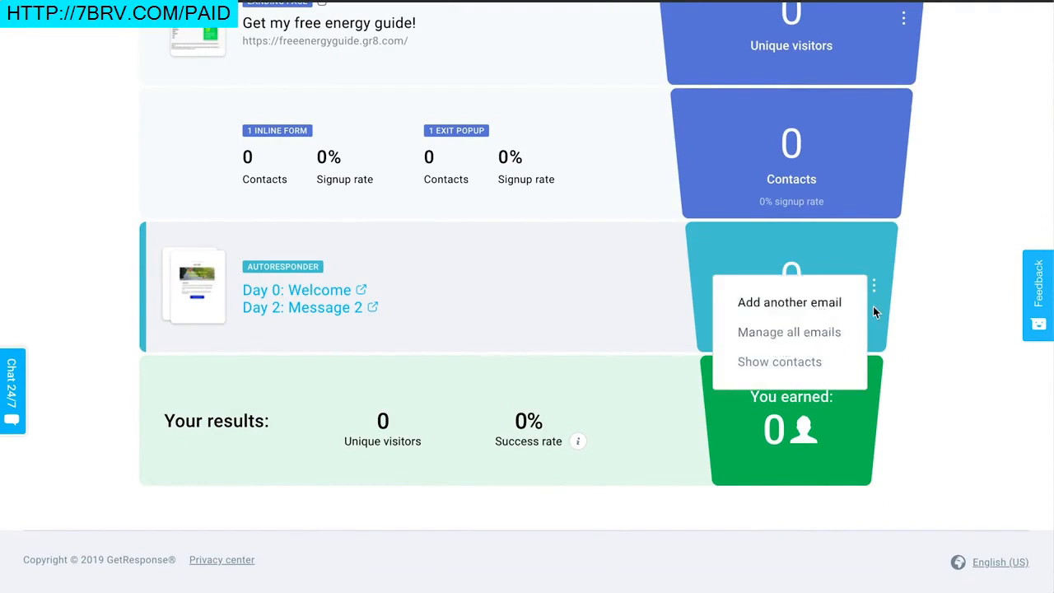
{"action": "scroll", "coordinate": [875, 400], "scroll_direction": "up", "scroll_amount": 3}
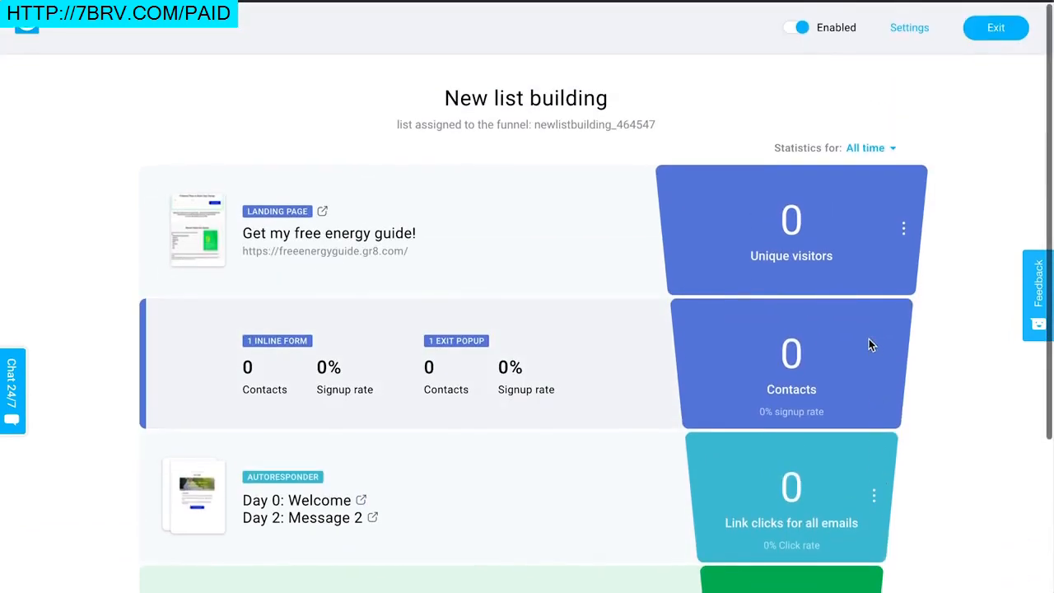
Step: Open the funnel's published landing page and review its headline, signup form and product sections
{"action": "left_click", "coordinate": [377, 256]}
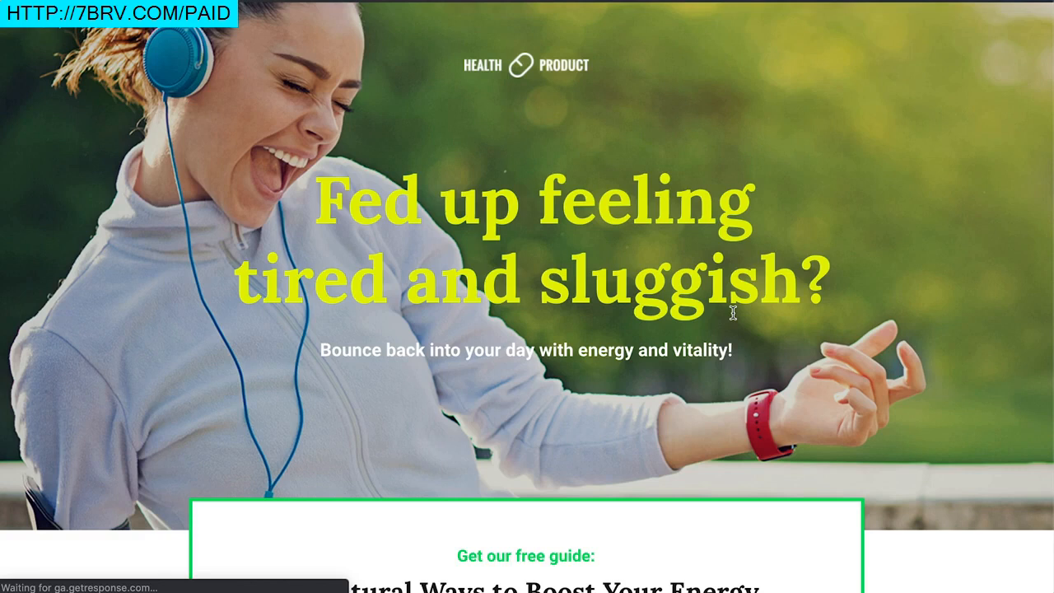
{"action": "scroll", "coordinate": [732, 313], "scroll_direction": "down", "scroll_amount": 5}
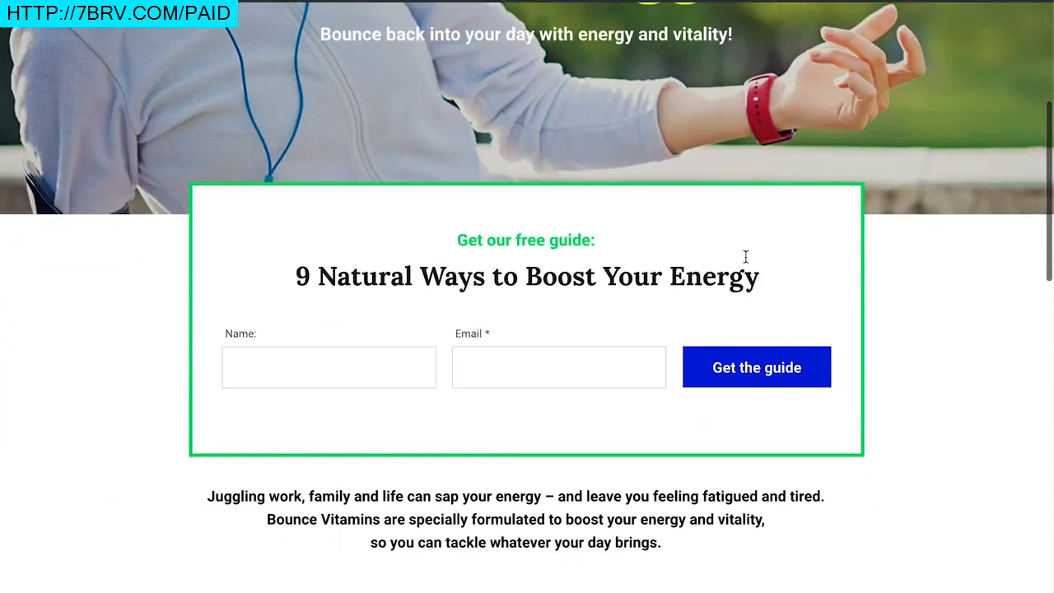
{"action": "scroll", "coordinate": [783, 264], "scroll_direction": "down", "scroll_amount": 3}
{"action": "scroll", "coordinate": [829, 412], "scroll_direction": "up", "scroll_amount": 2}
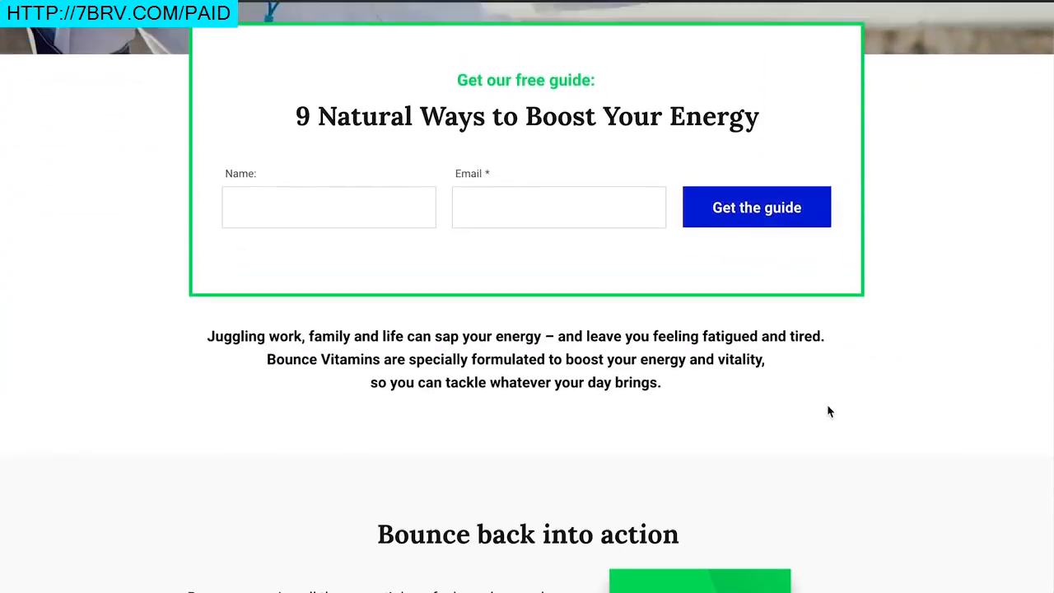